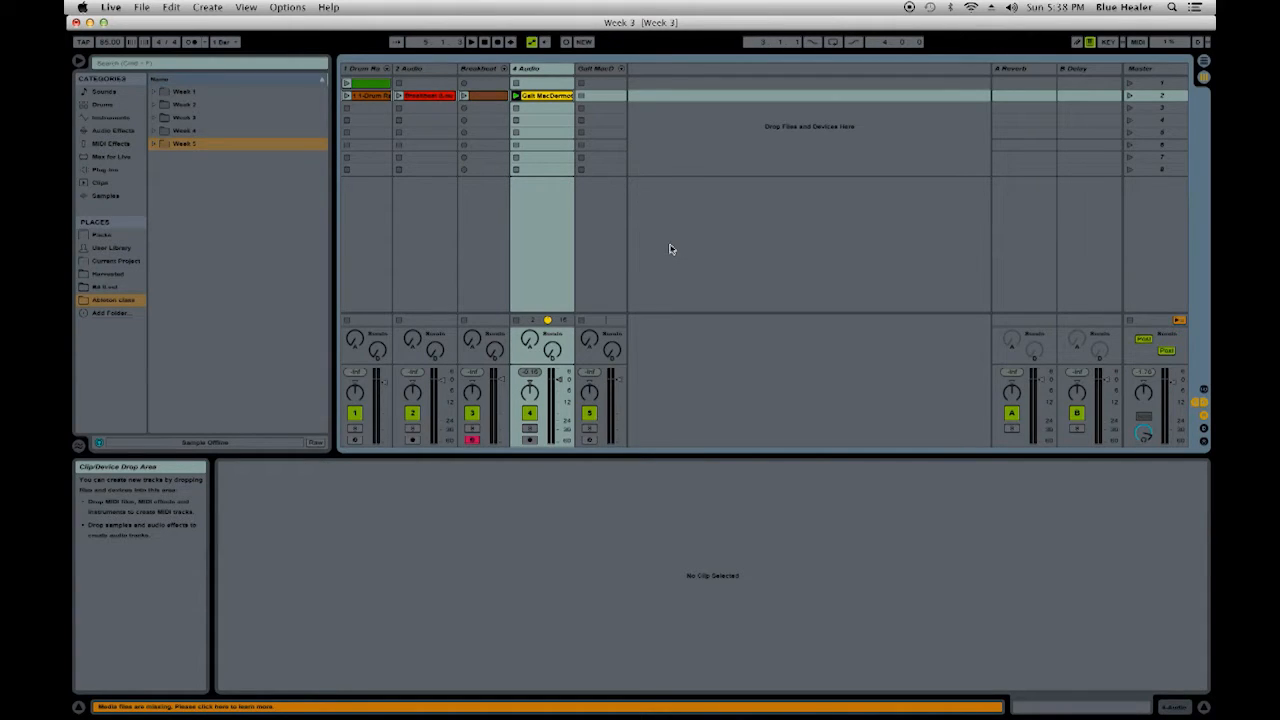
Step: Disarm recording on the Breakbeat track and stop the clip playing in the 4 Audio track
{"action": "left_click", "coordinate": [472, 441]}
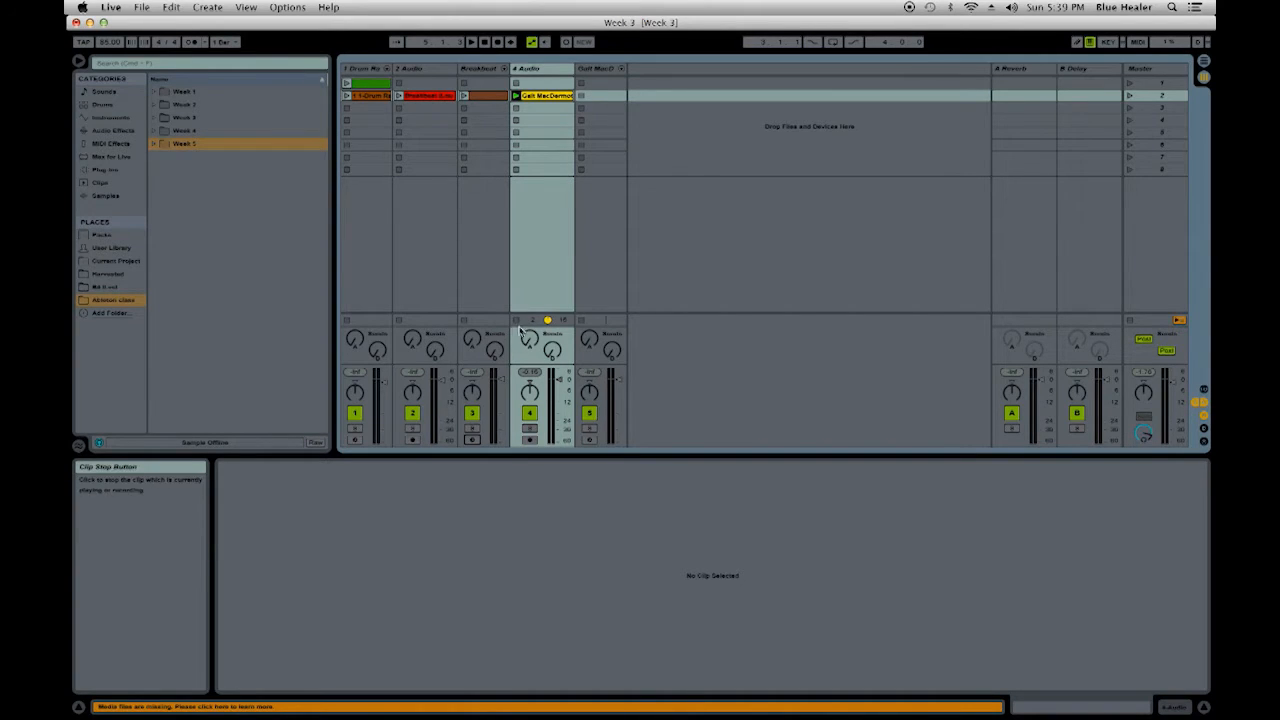
{"action": "left_click", "coordinate": [517, 322]}
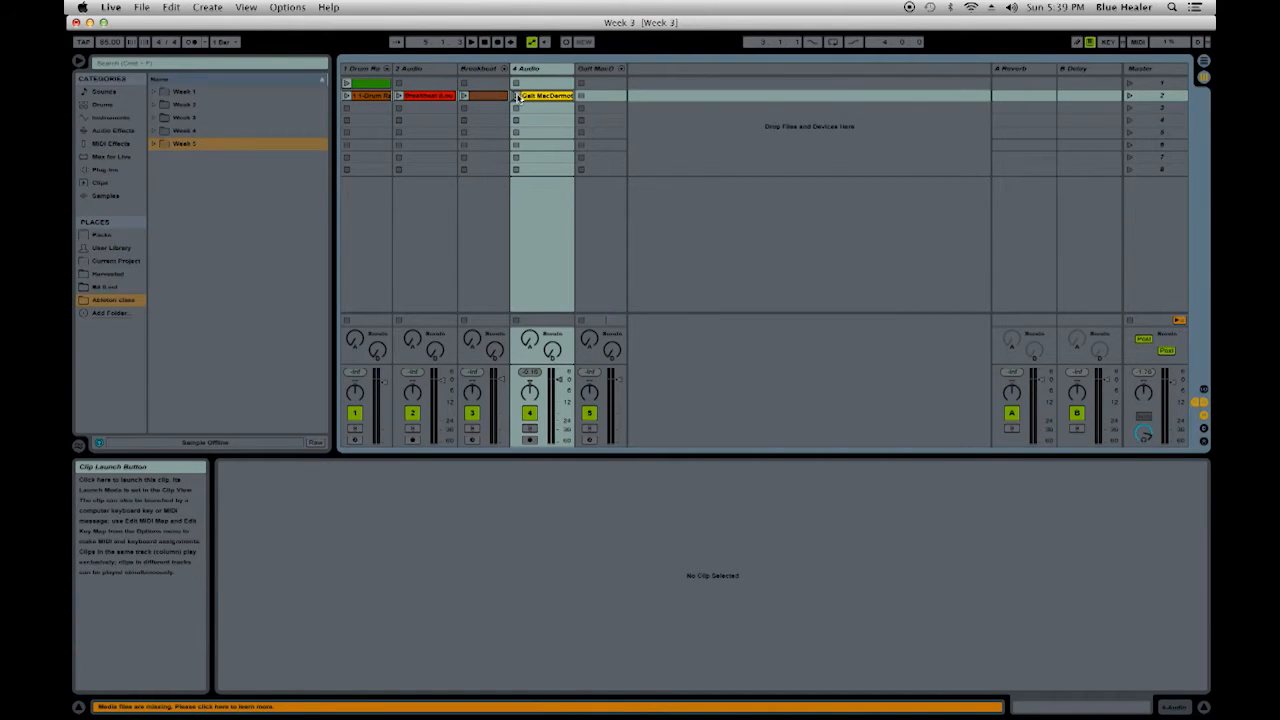
Step: Audition the row 2 clips one by one: Galt MacDermot, the Breakbeat on 2 Audio, and the Drum Rack clip
{"action": "left_click", "coordinate": [517, 96]}
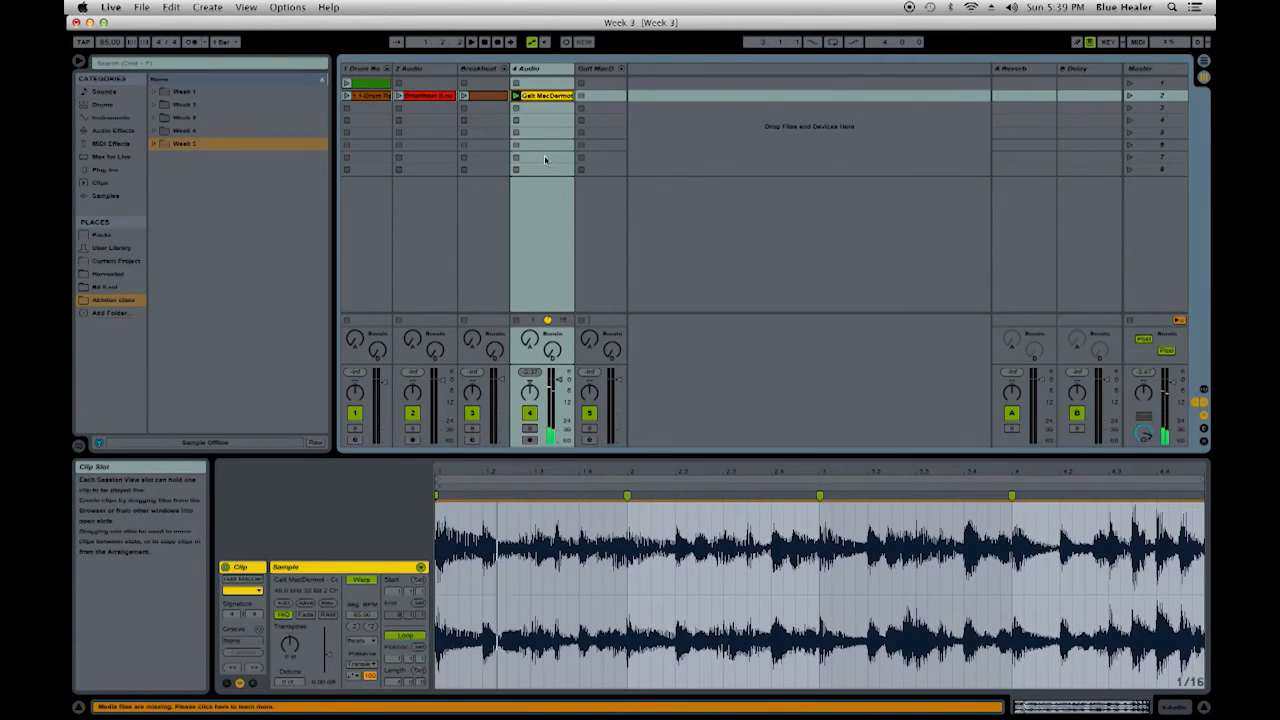
{"action": "left_click", "coordinate": [409, 96]}
{"action": "left_click", "coordinate": [397, 96]}
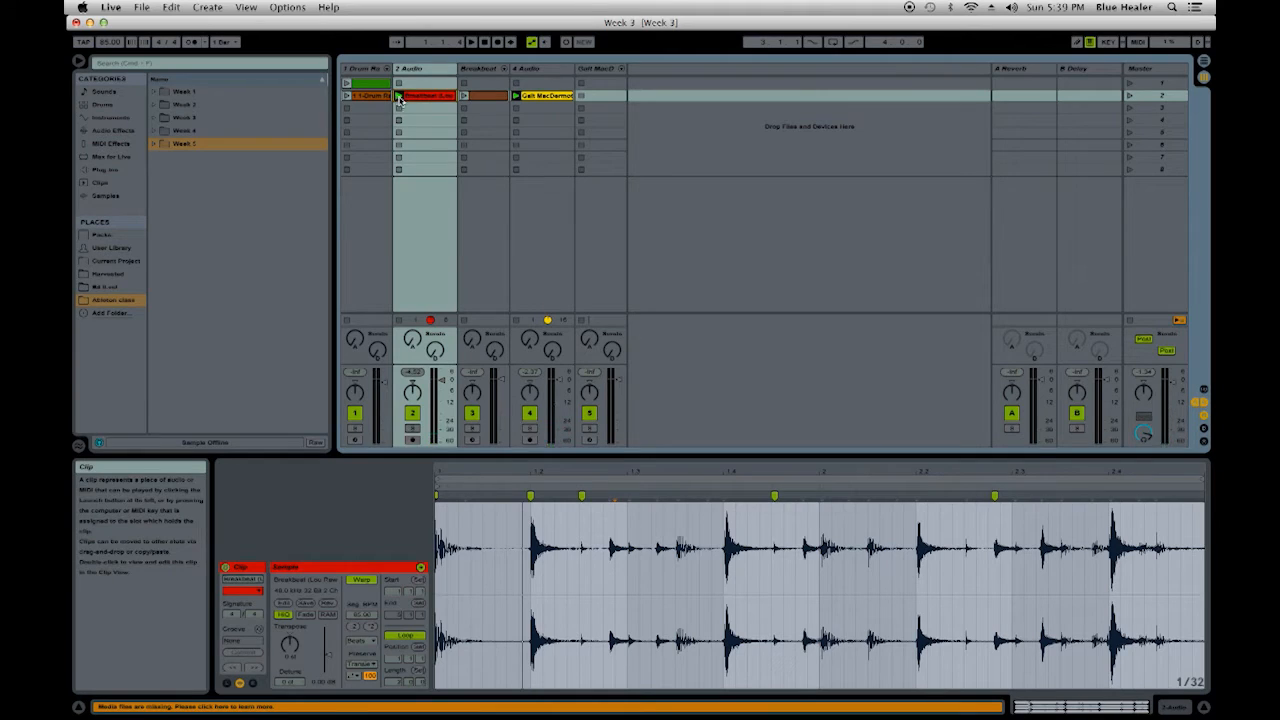
{"action": "left_click", "coordinate": [356, 98]}
{"action": "left_click", "coordinate": [347, 96]}
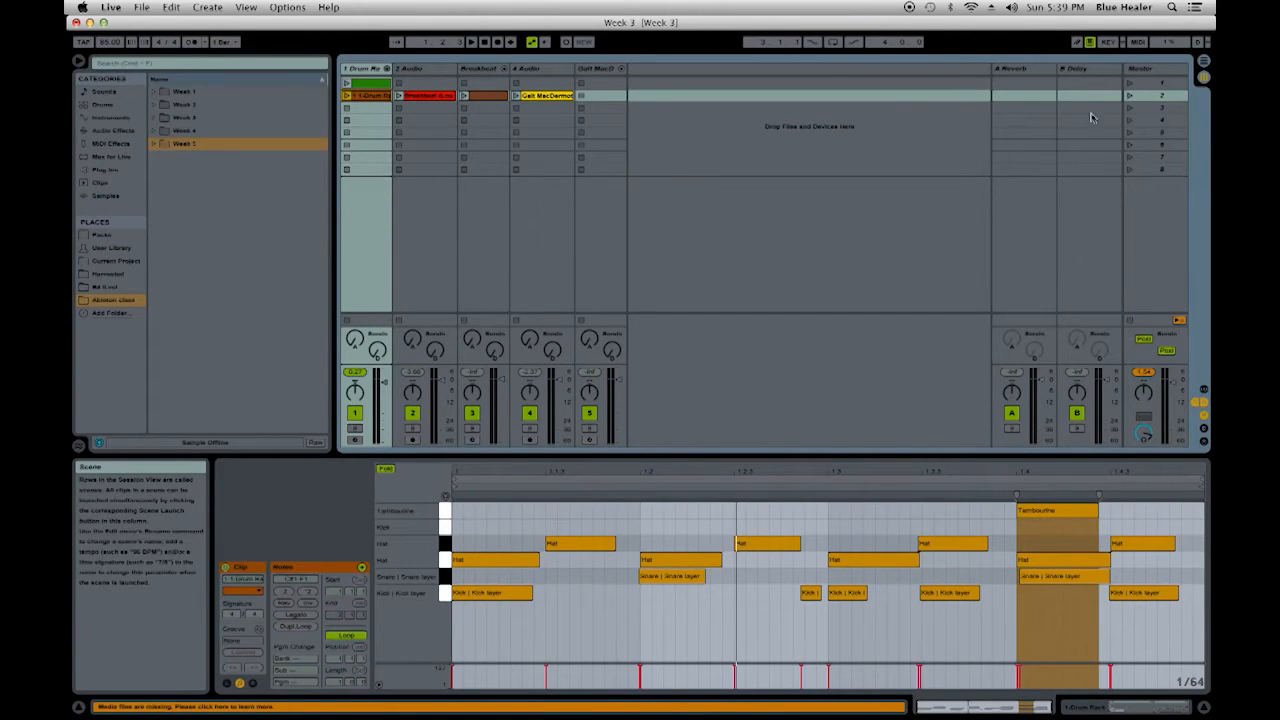
{"action": "left_click", "coordinate": [1156, 107]}
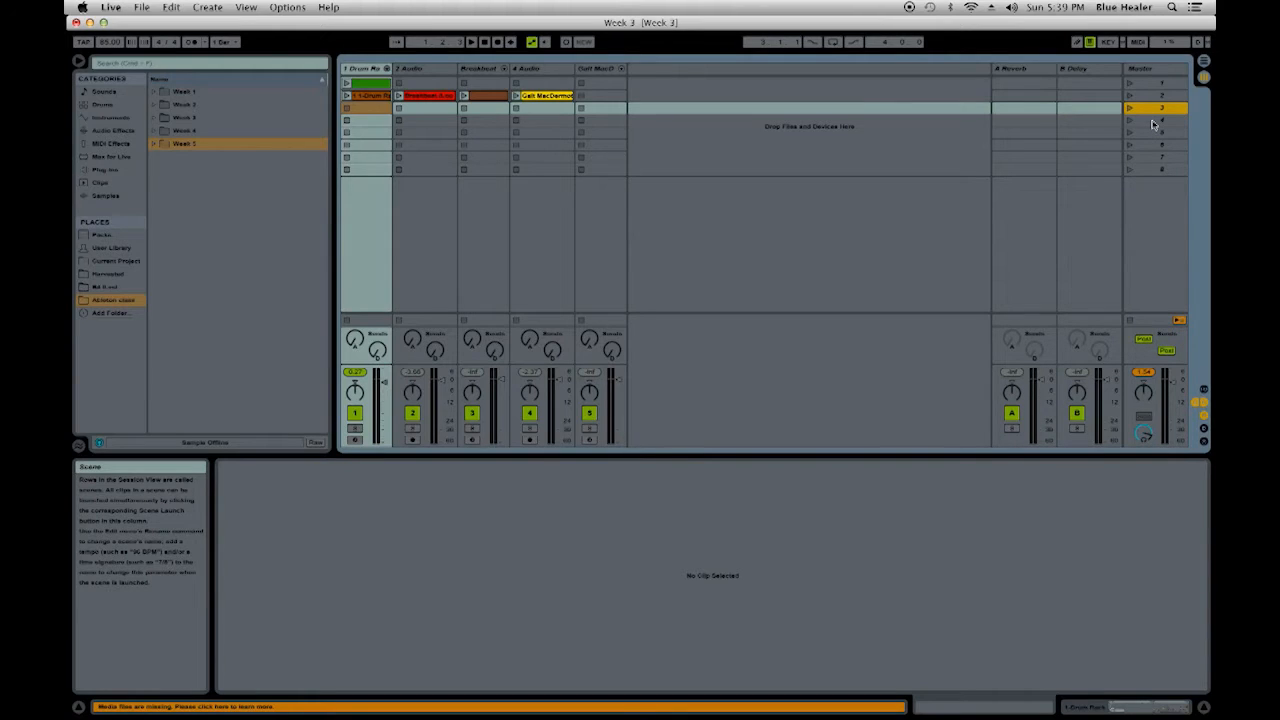
{"action": "left_click", "coordinate": [548, 96]}
{"action": "left_click", "coordinate": [543, 114]}
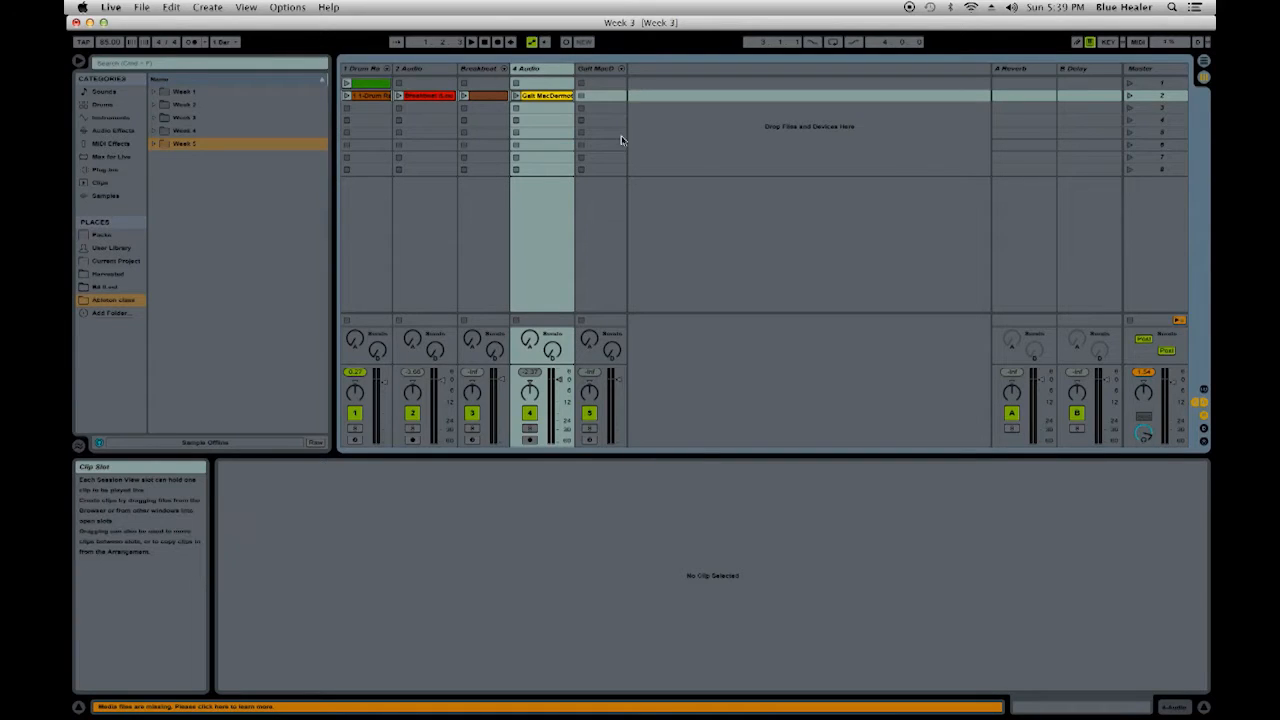
Step: Duplicate the row 2 clips on the 4 Audio, 2 Audio and Drum Rack tracks into row 3
{"action": "left_click", "coordinate": [536, 97]}
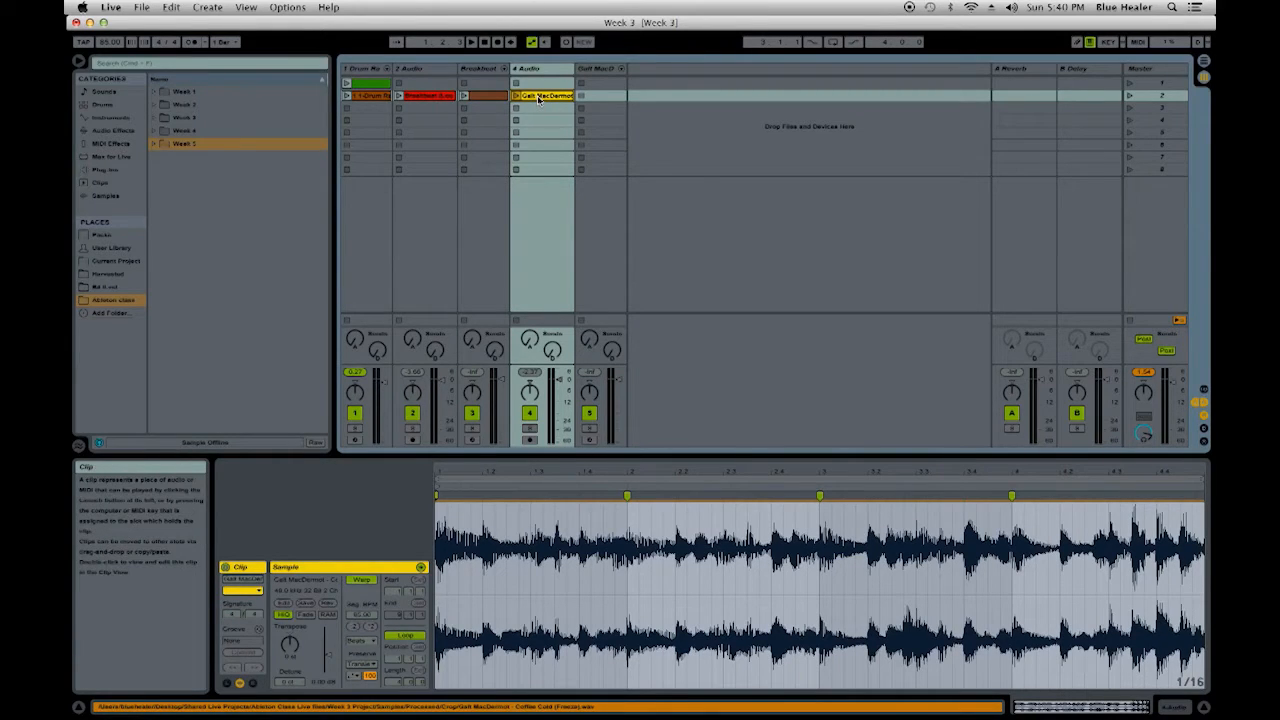
{"action": "left_click_drag", "start_coordinate": [540, 97], "coordinate": [543, 98]}
{"action": "right_click", "coordinate": [543, 98]}
{"action": "left_click", "coordinate": [594, 123]}
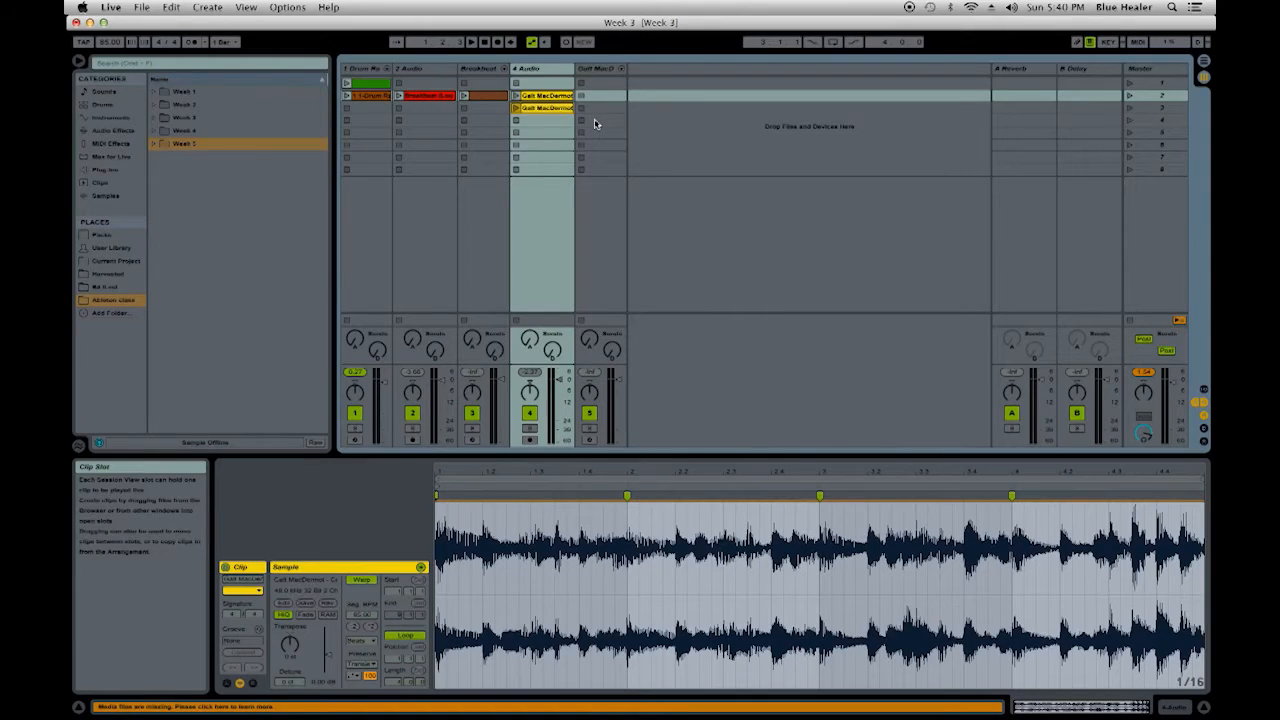
{"action": "right_click", "coordinate": [427, 101]}
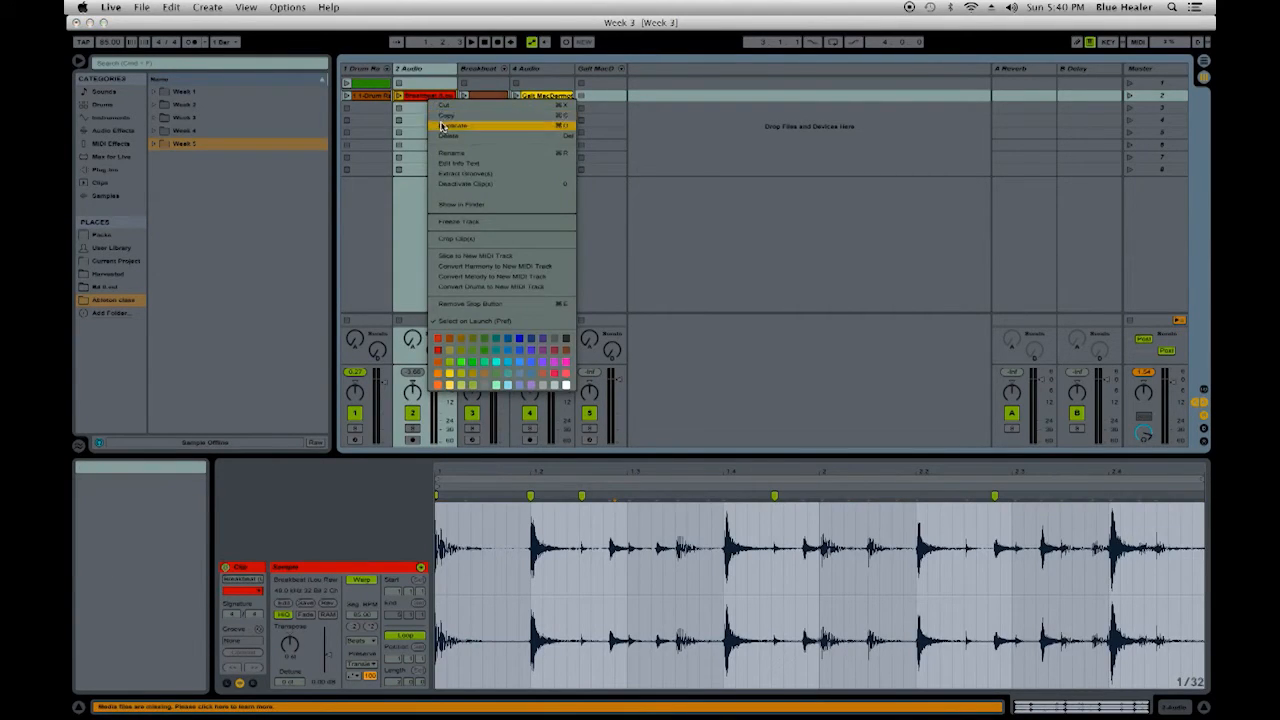
{"action": "left_click", "coordinate": [450, 126]}
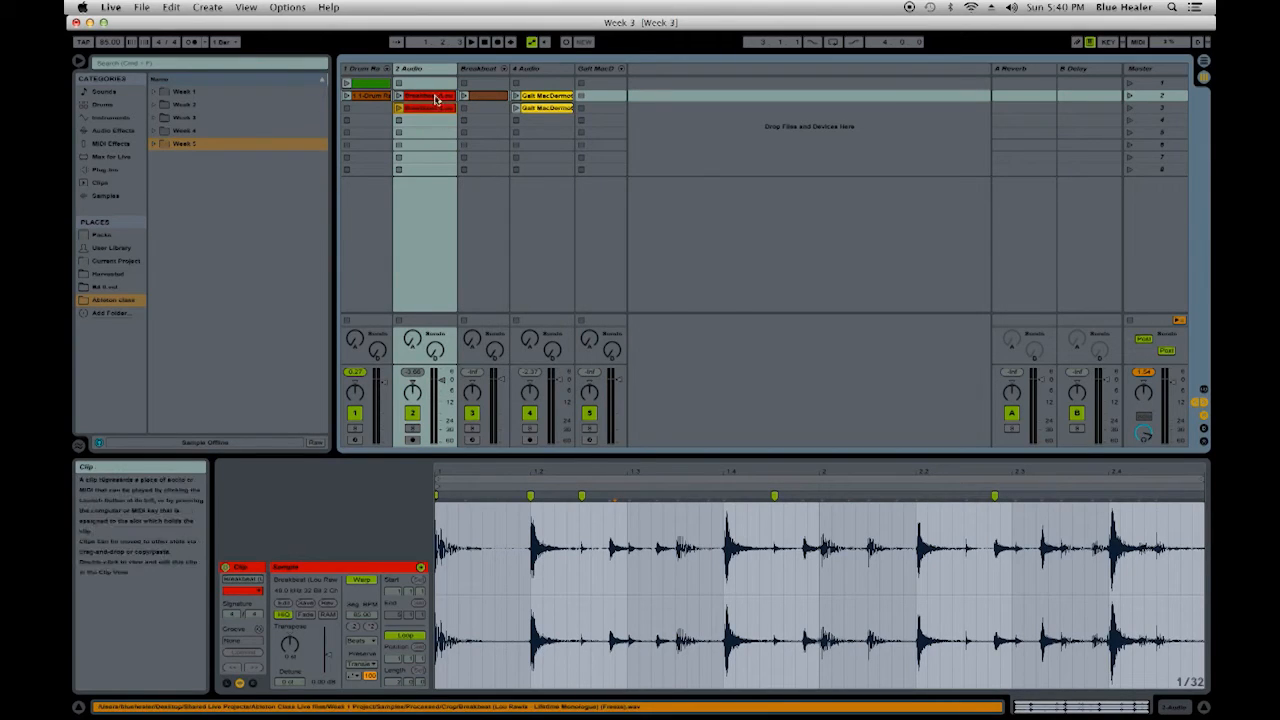
{"action": "right_click", "coordinate": [367, 96]}
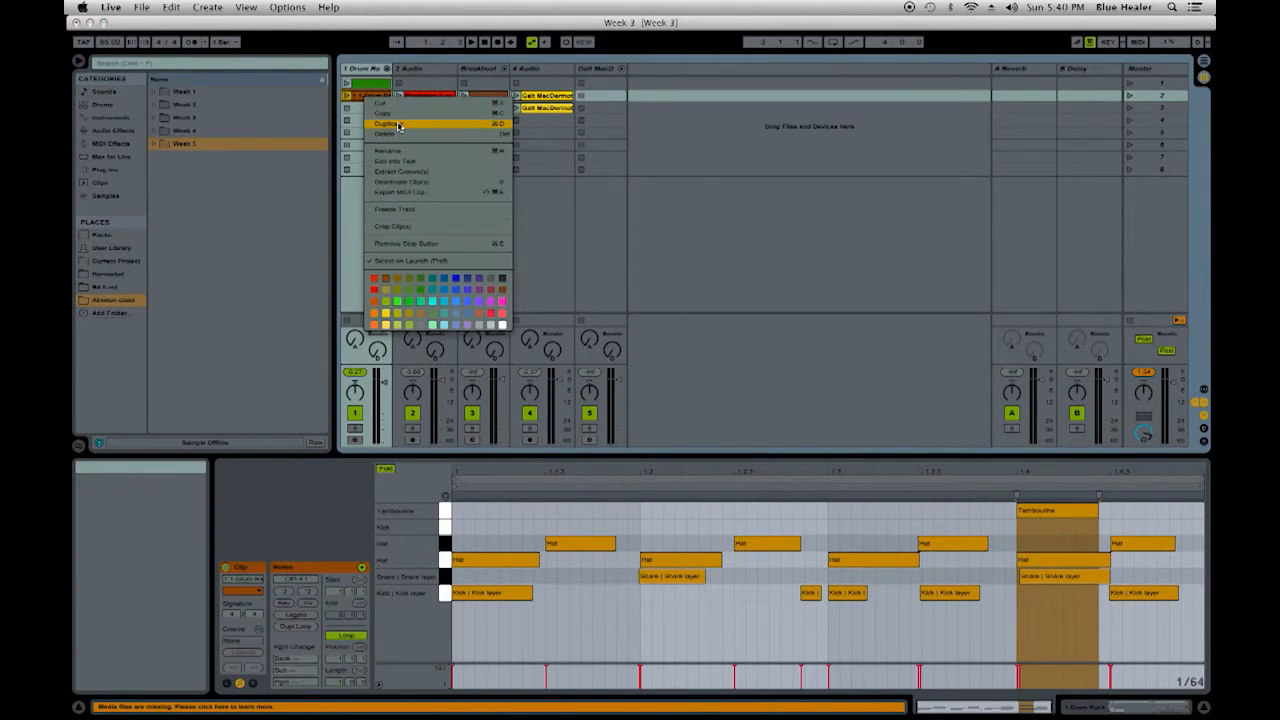
{"action": "left_click", "coordinate": [398, 125]}
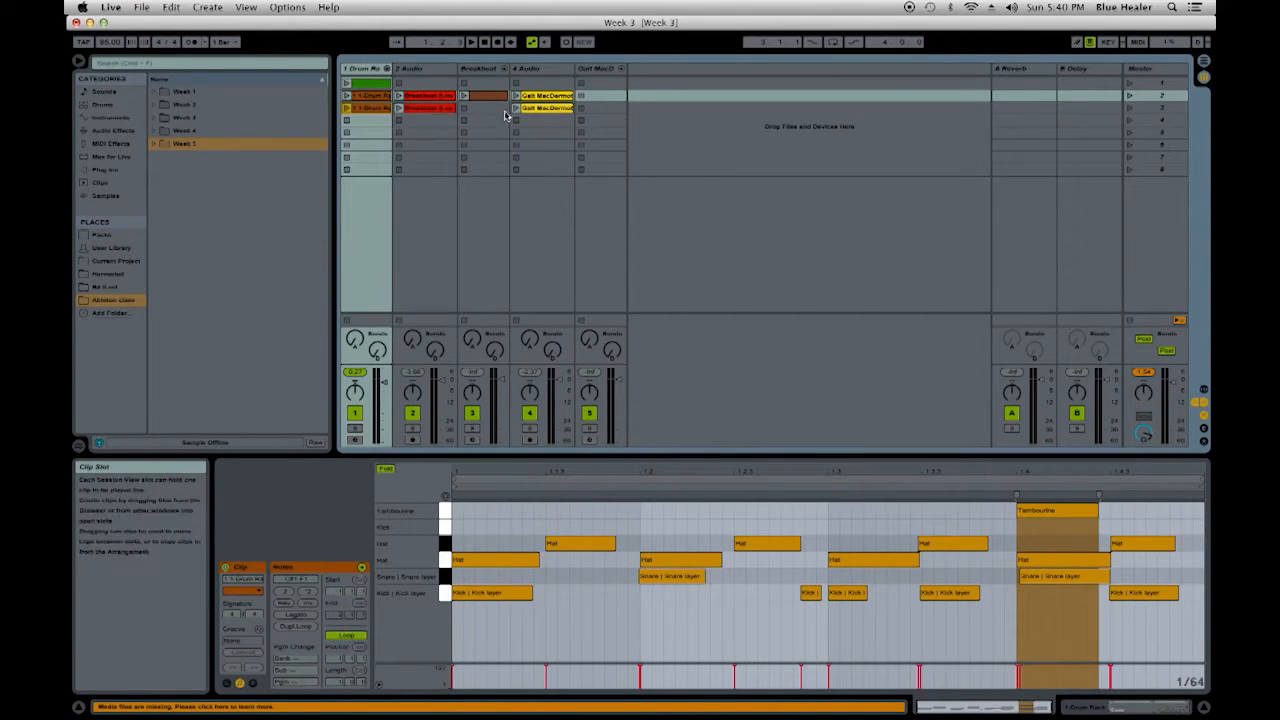
Step: Try naming scene 3 Verse and undo the renaming
{"action": "left_click", "coordinate": [1157, 110]}
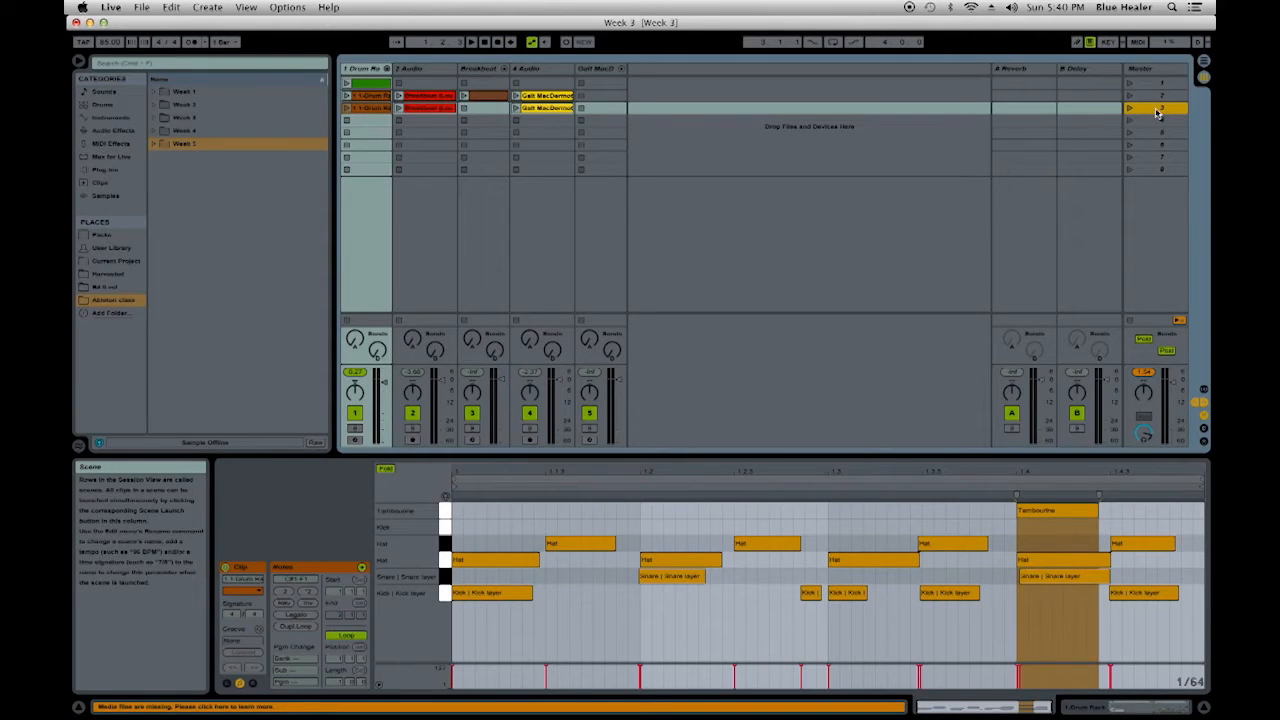
{"action": "right_click", "coordinate": [1157, 112]}
{"action": "left_click", "coordinate": [1088, 167]}
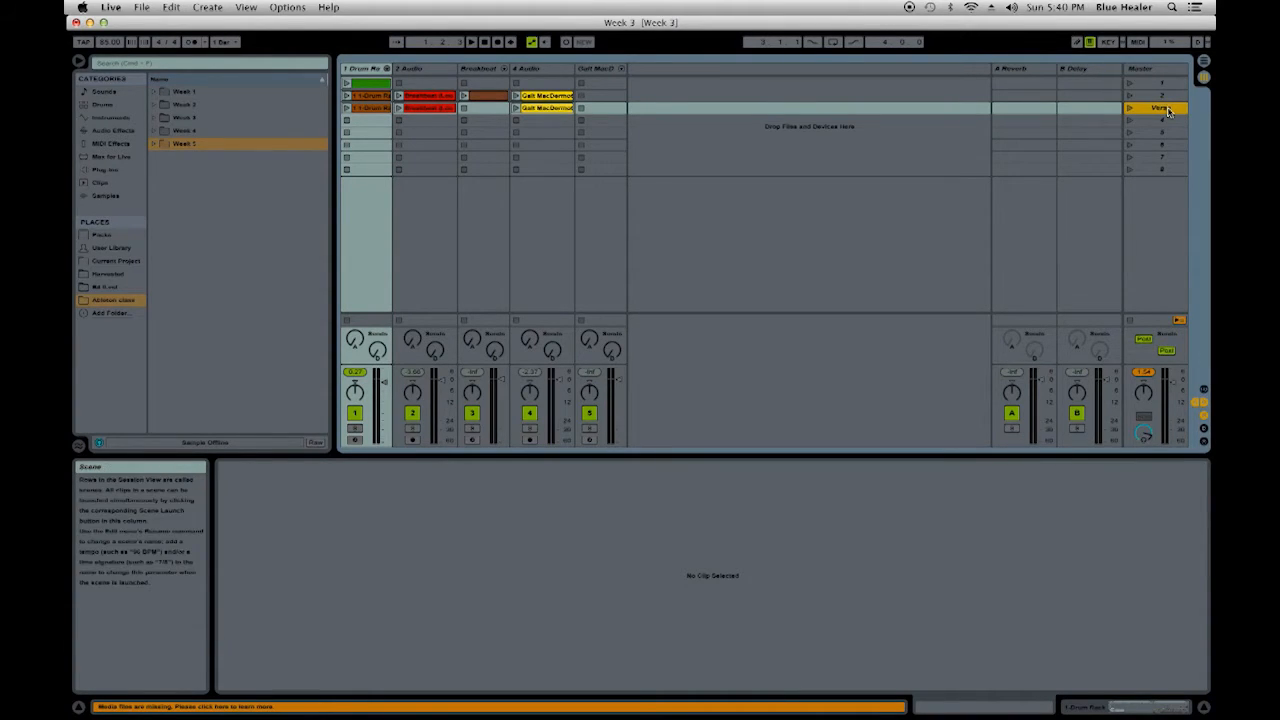
{"action": "key", "text": "super+z"}
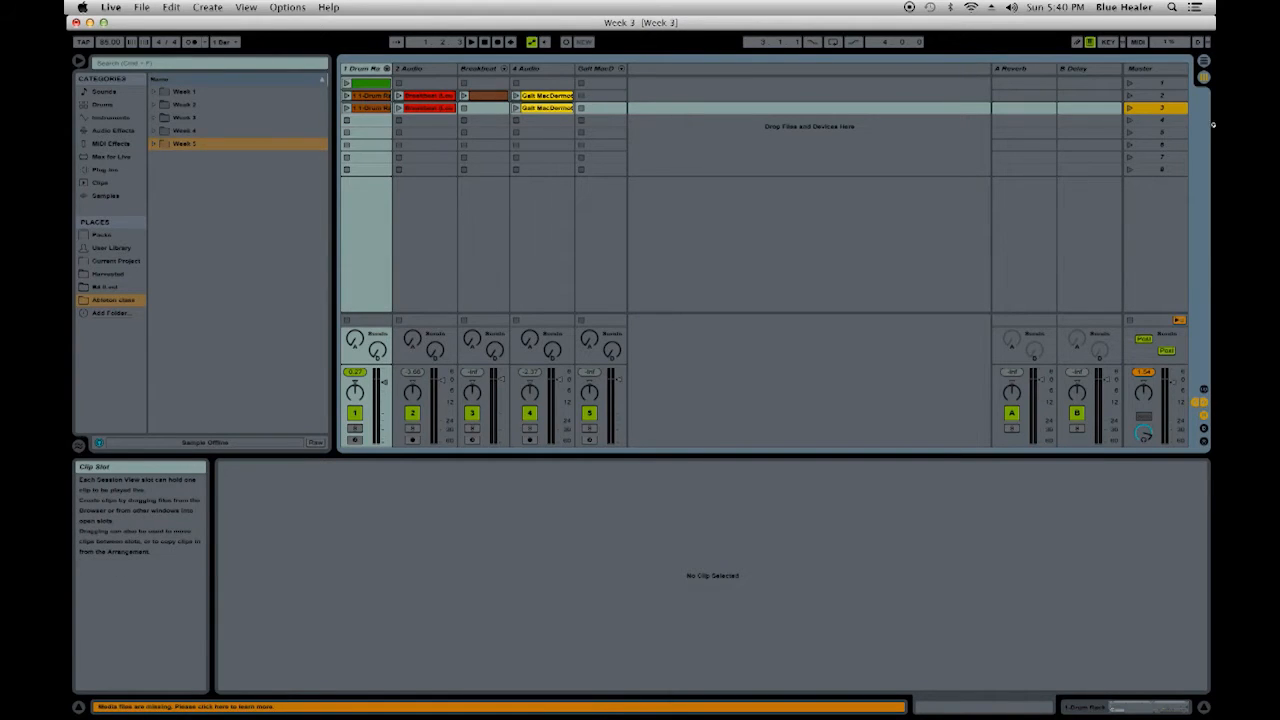
Step: Play the row 2 Breakbeat clip alone, launch all of scene 3 for comparison, and stop playback
{"action": "left_click", "coordinate": [399, 97]}
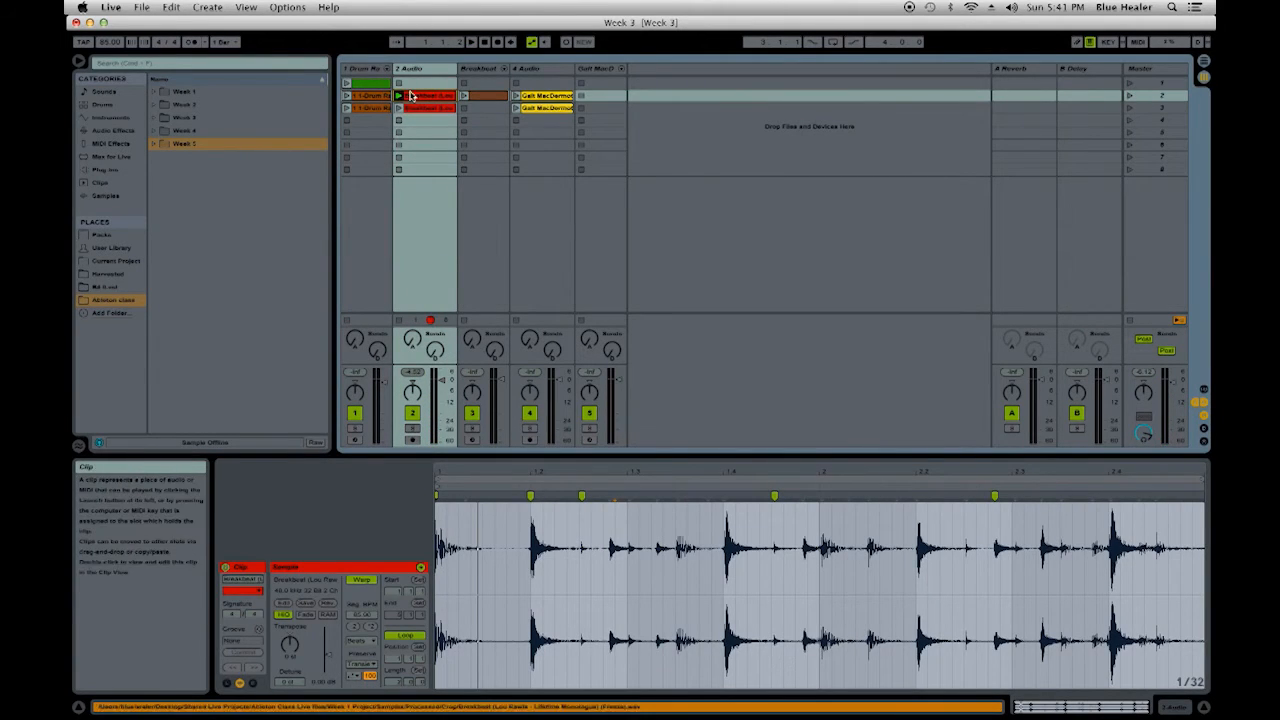
{"action": "left_click", "coordinate": [1130, 108]}
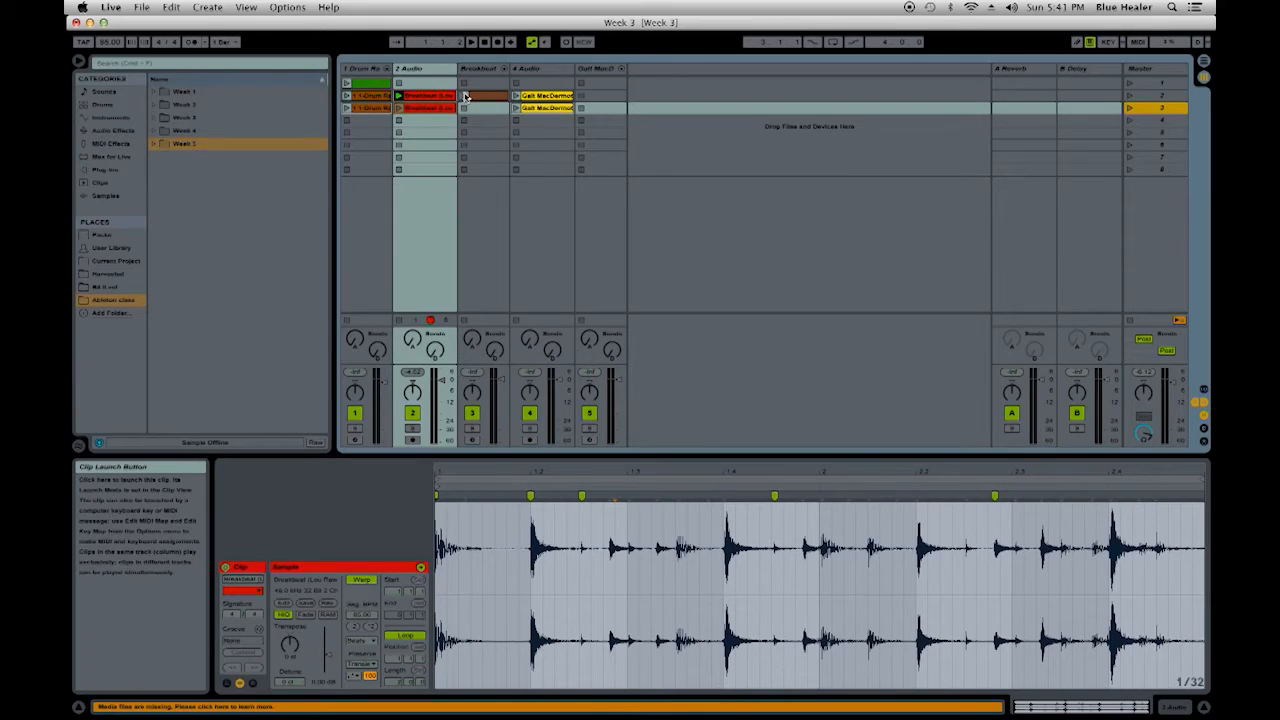
{"action": "left_click", "coordinate": [1128, 108]}
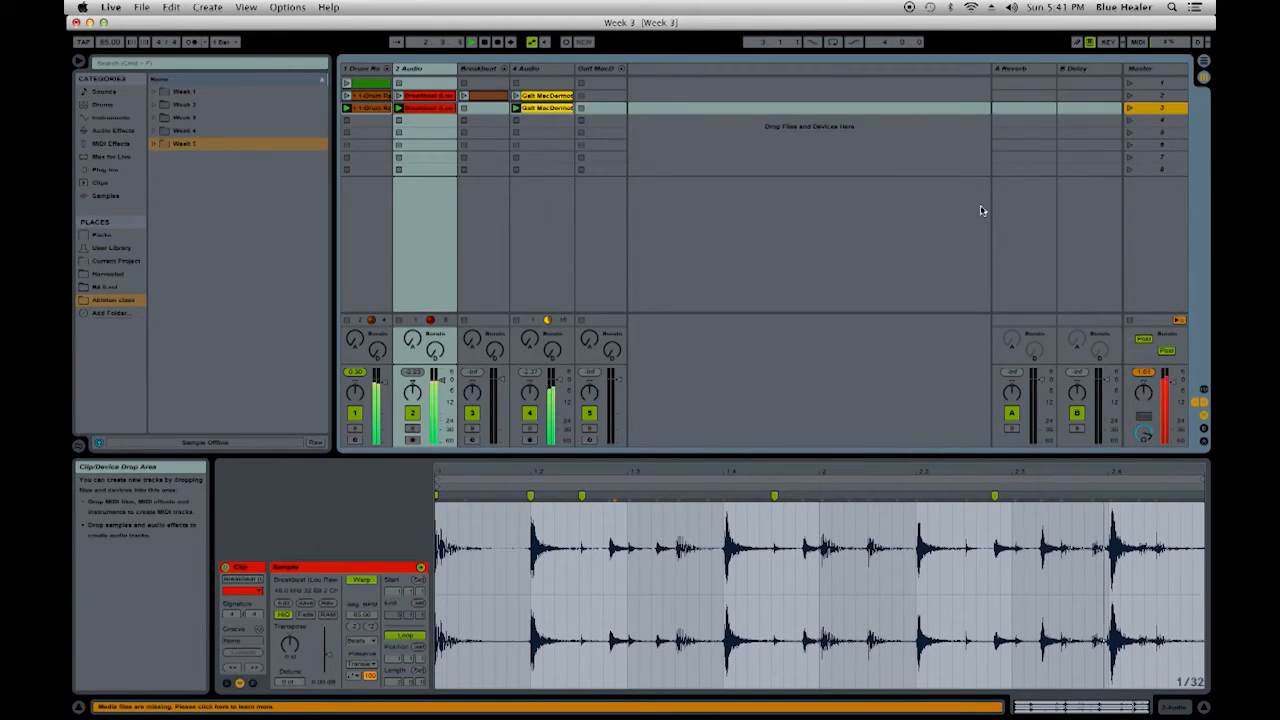
{"action": "key", "text": "space"}
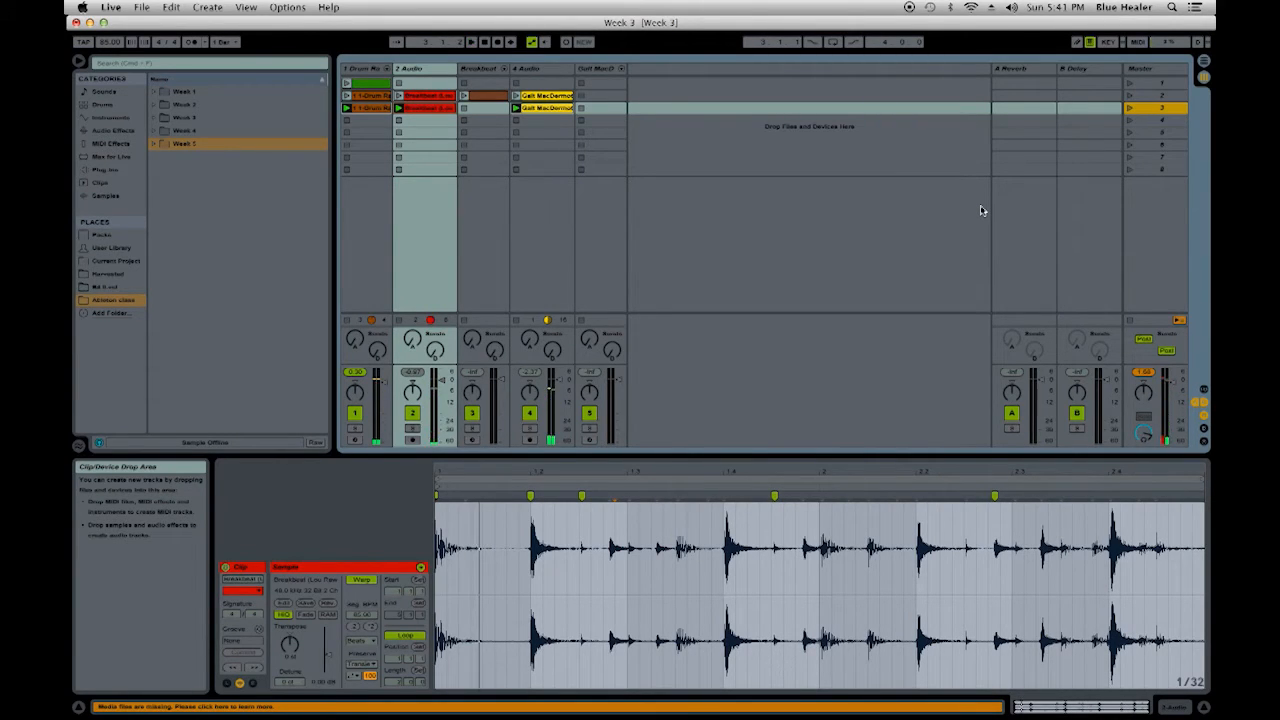
Step: Duplicate the row 3 Galt MacDermot clip into row 4 and select scene 4
{"action": "left_click", "coordinate": [558, 112]}
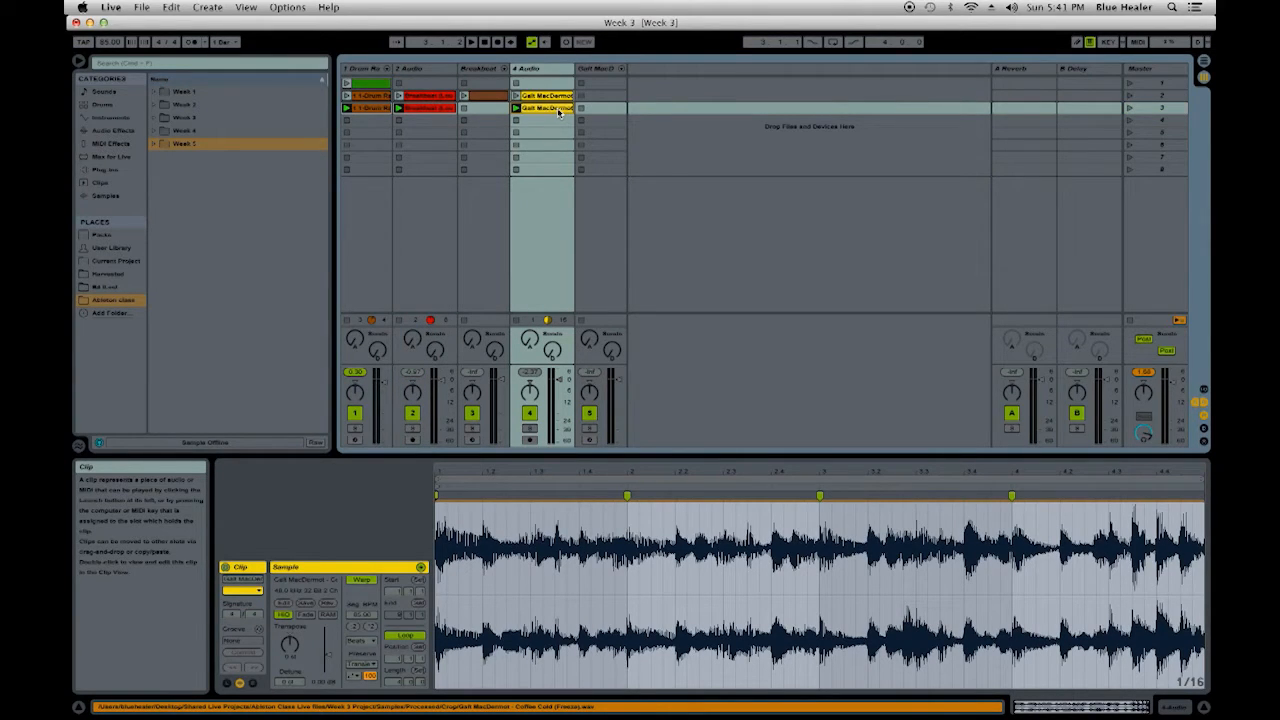
{"action": "key", "text": "super+d"}
{"action": "left_click", "coordinate": [1150, 124]}
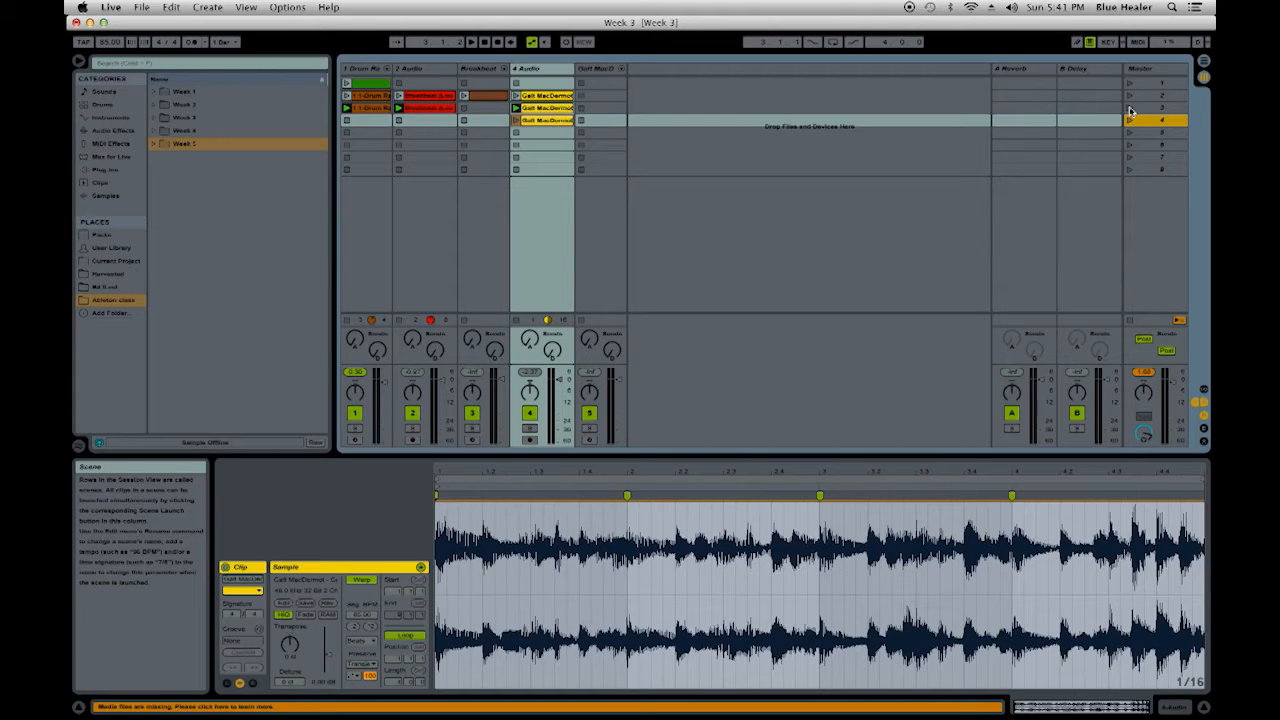
Step: Launch scene 3, switch to scene 4, and return to scene 3 to hear the transitions
{"action": "left_click", "coordinate": [1131, 108]}
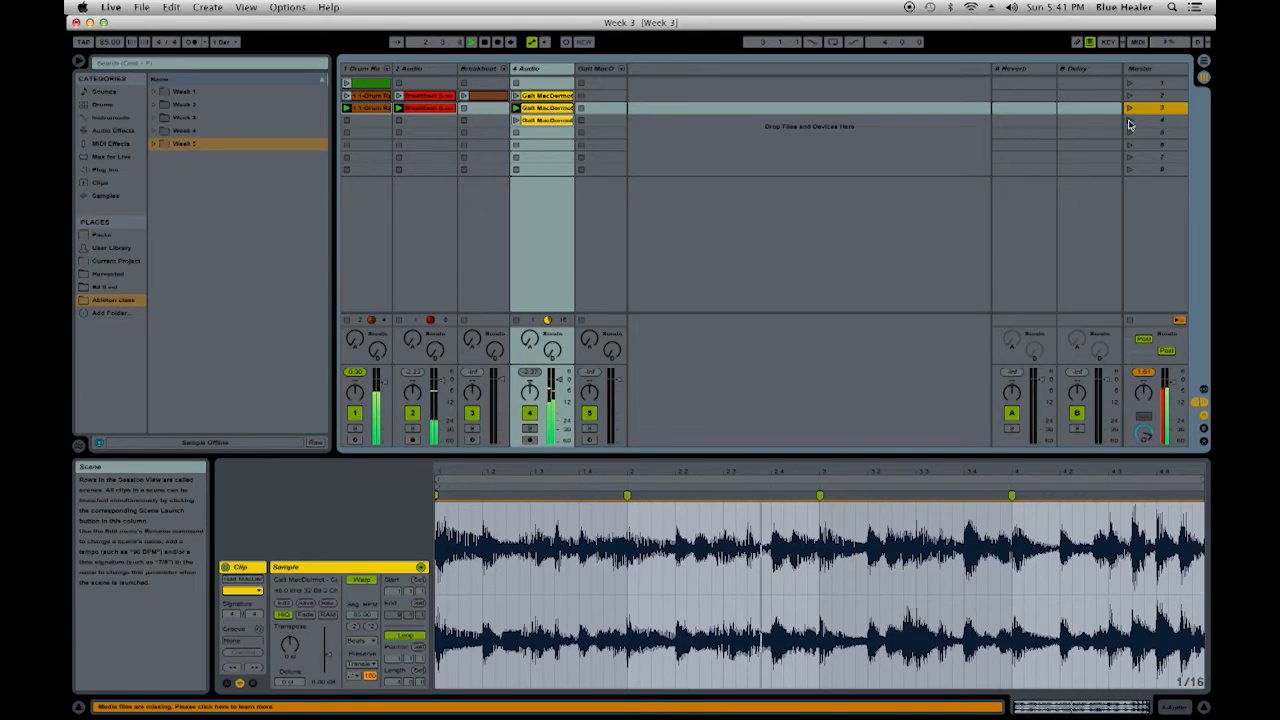
{"action": "left_click", "coordinate": [1130, 121]}
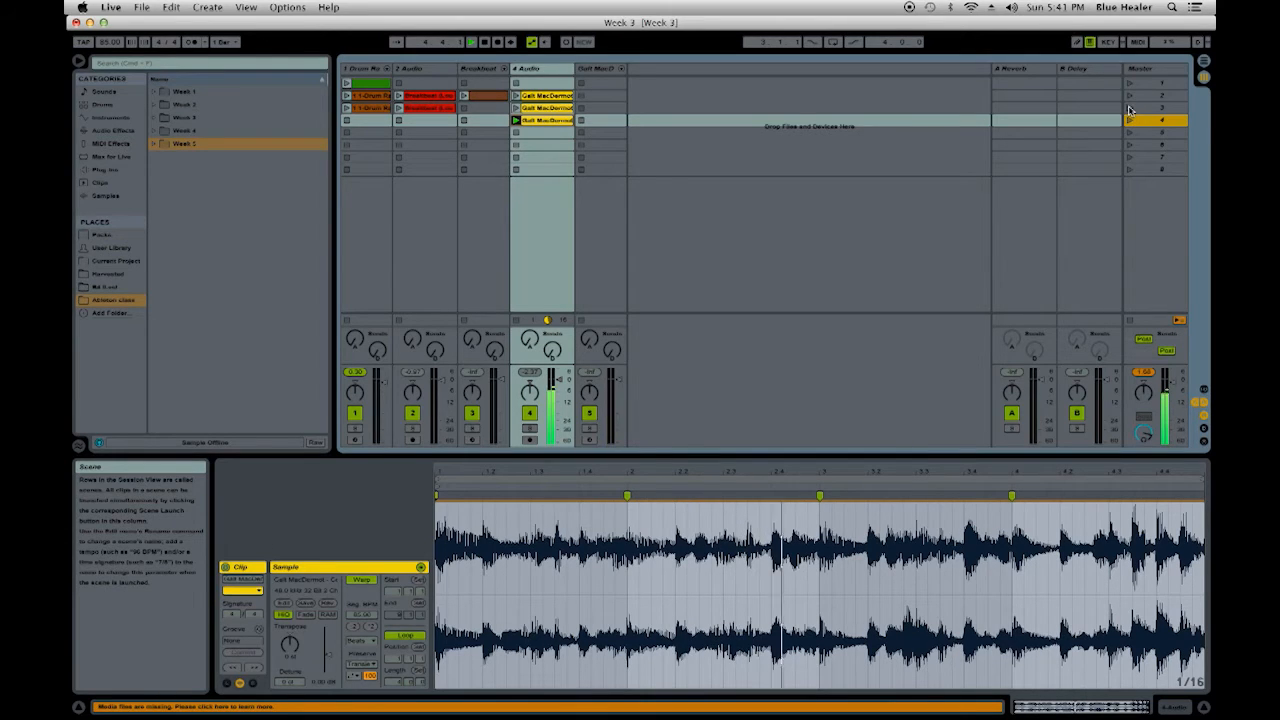
{"action": "left_click", "coordinate": [1129, 108]}
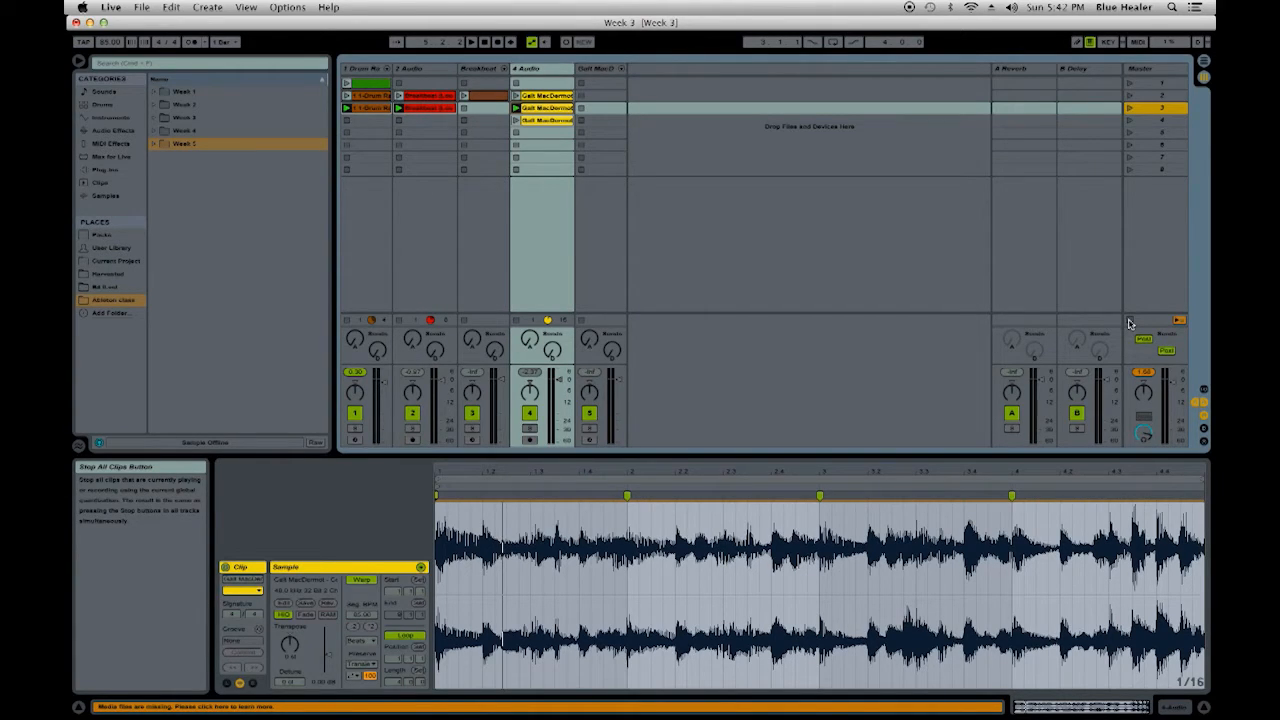
Step: Review the global quantization choices, keeping 1 Bar as the launch quantization
{"action": "left_click", "coordinate": [226, 42]}
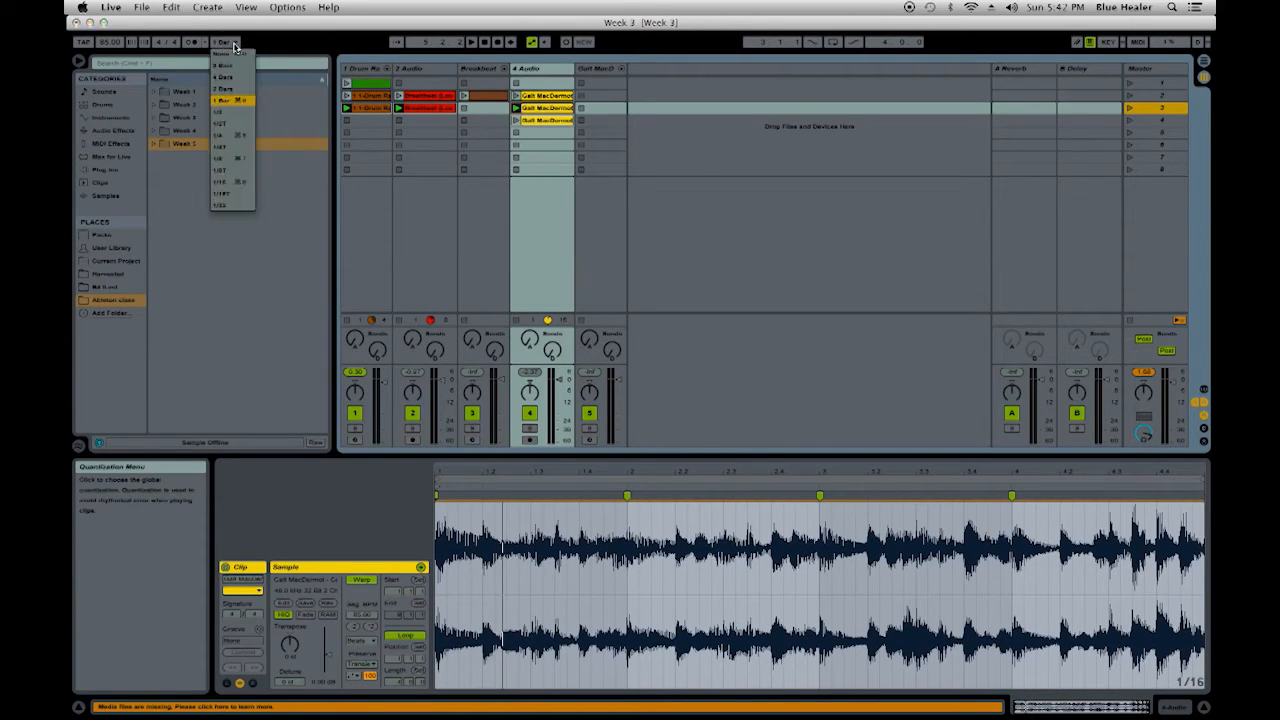
{"action": "left_click", "coordinate": [247, 38]}
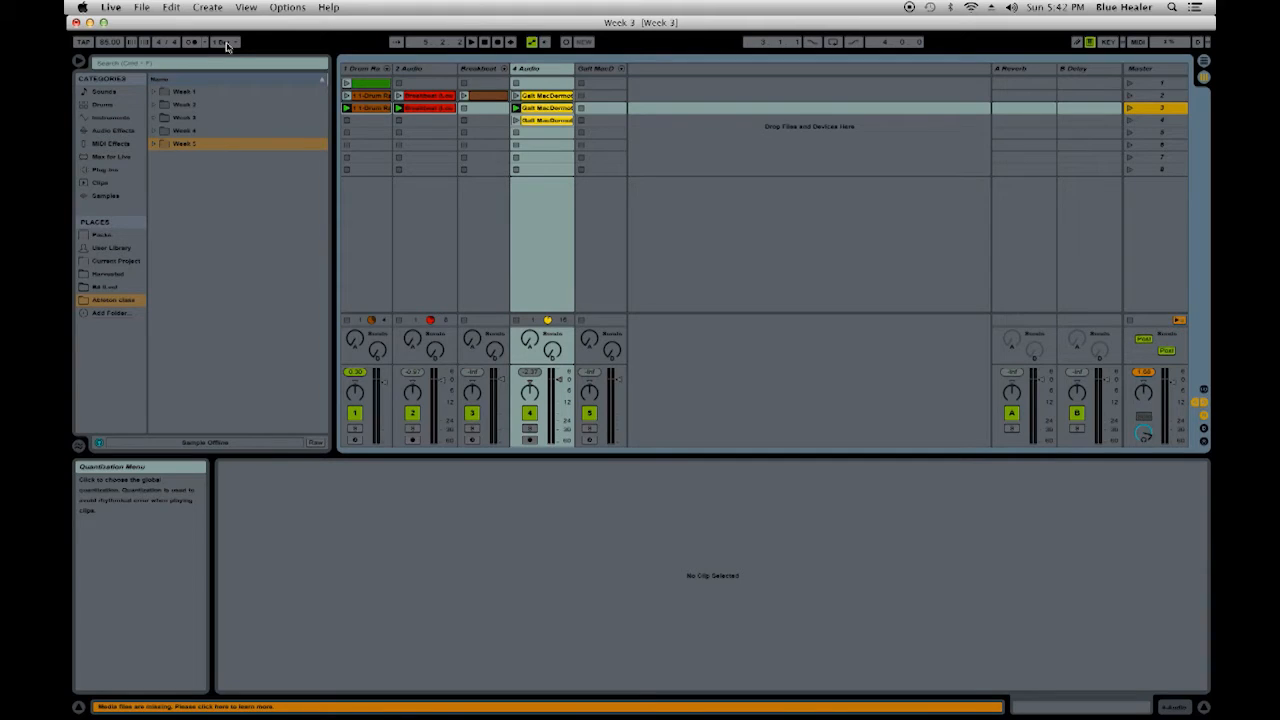
{"action": "left_click", "coordinate": [235, 46]}
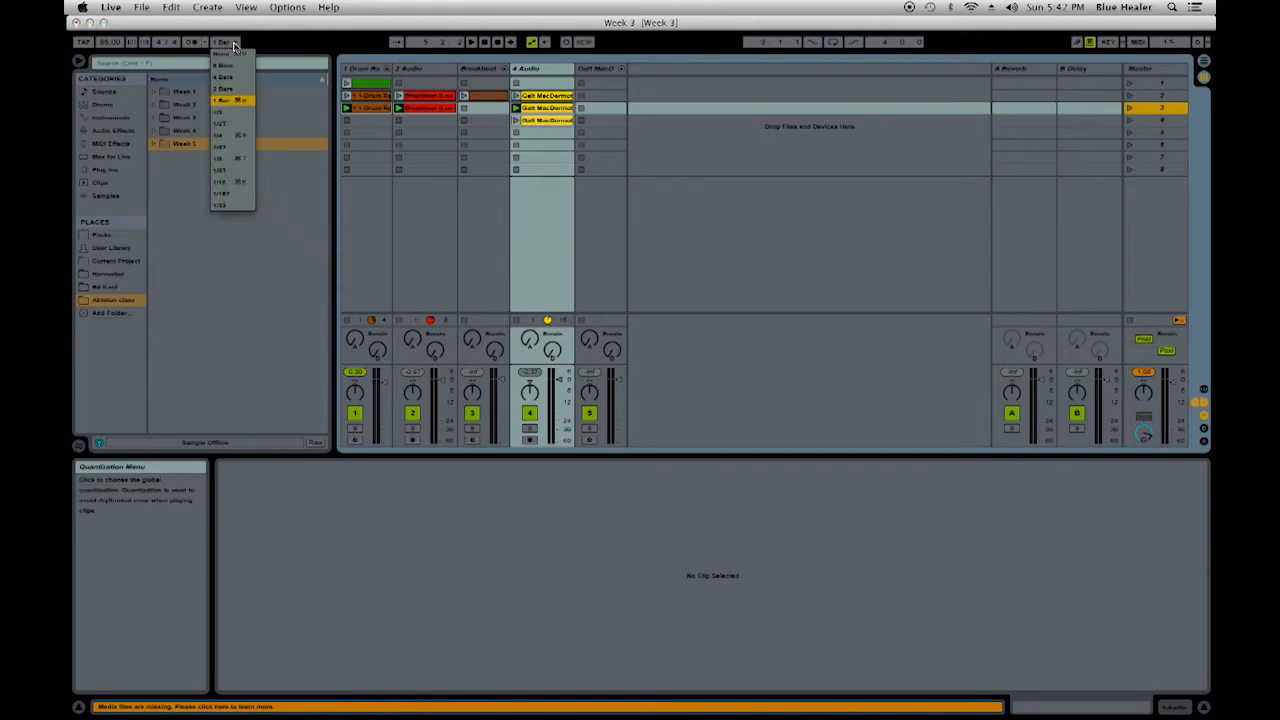
{"action": "left_click", "coordinate": [236, 101]}
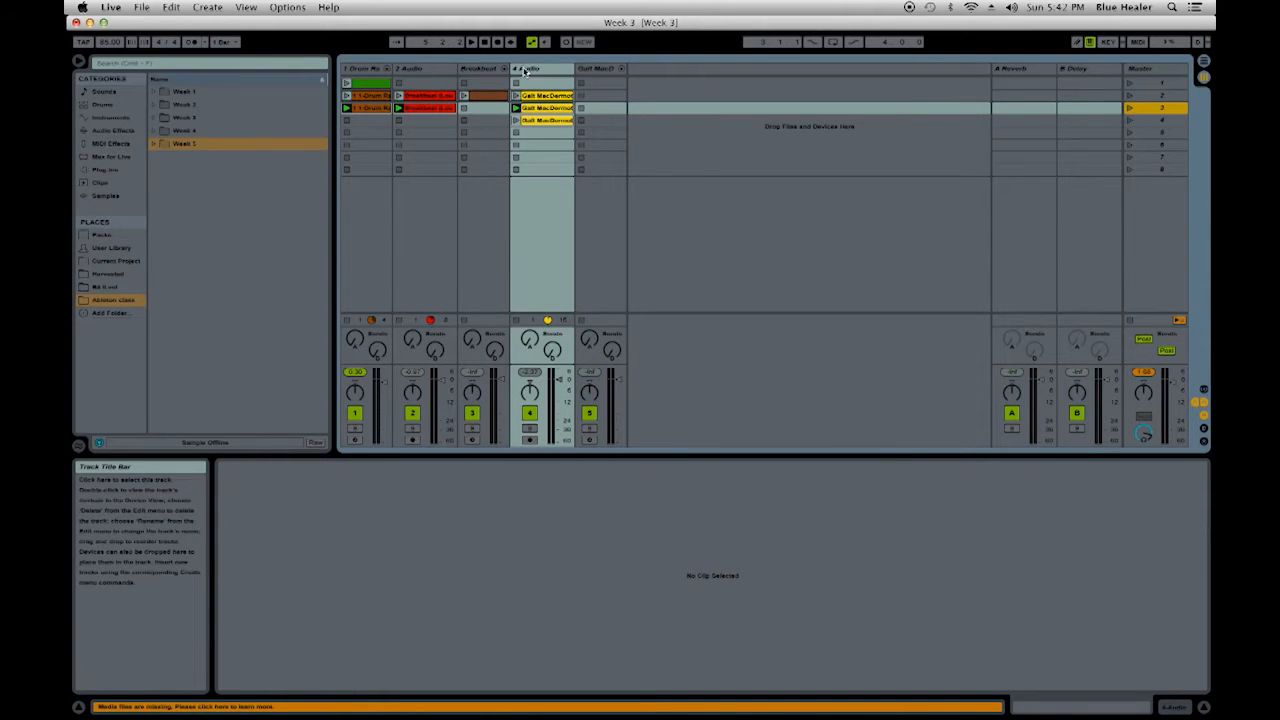
{"action": "left_click", "coordinate": [222, 44]}
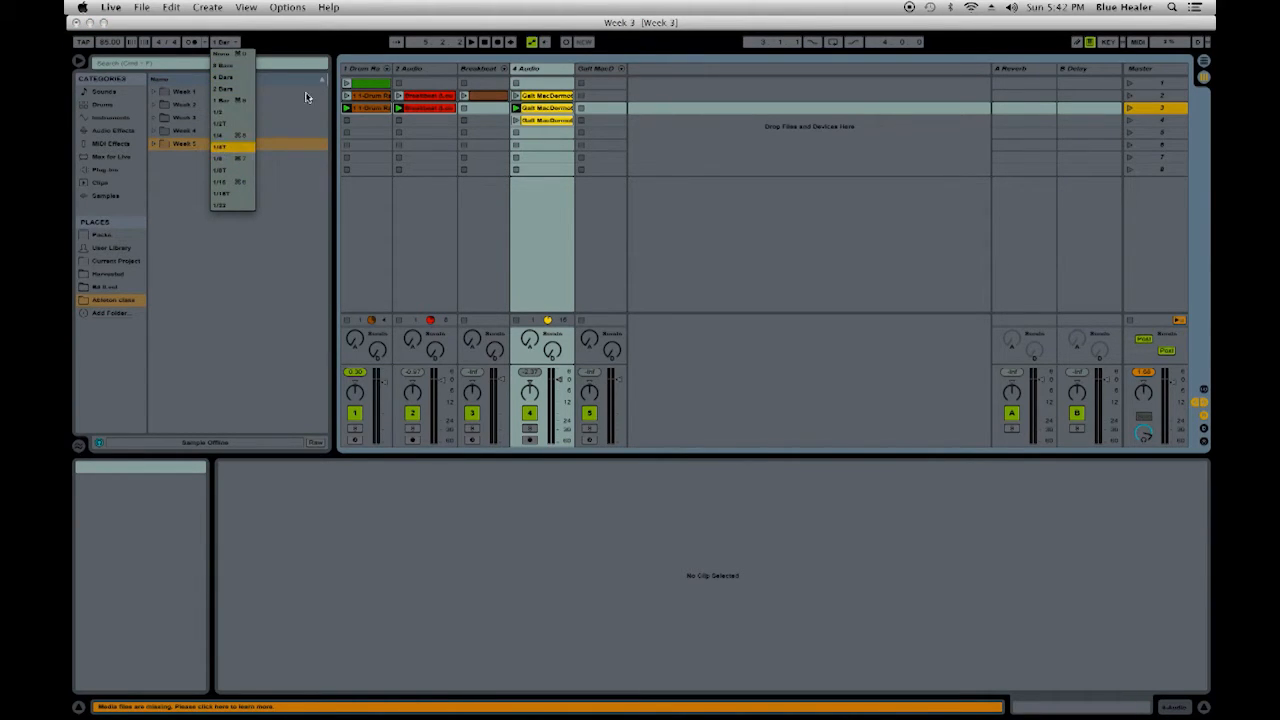
{"action": "left_click", "coordinate": [884, 136]}
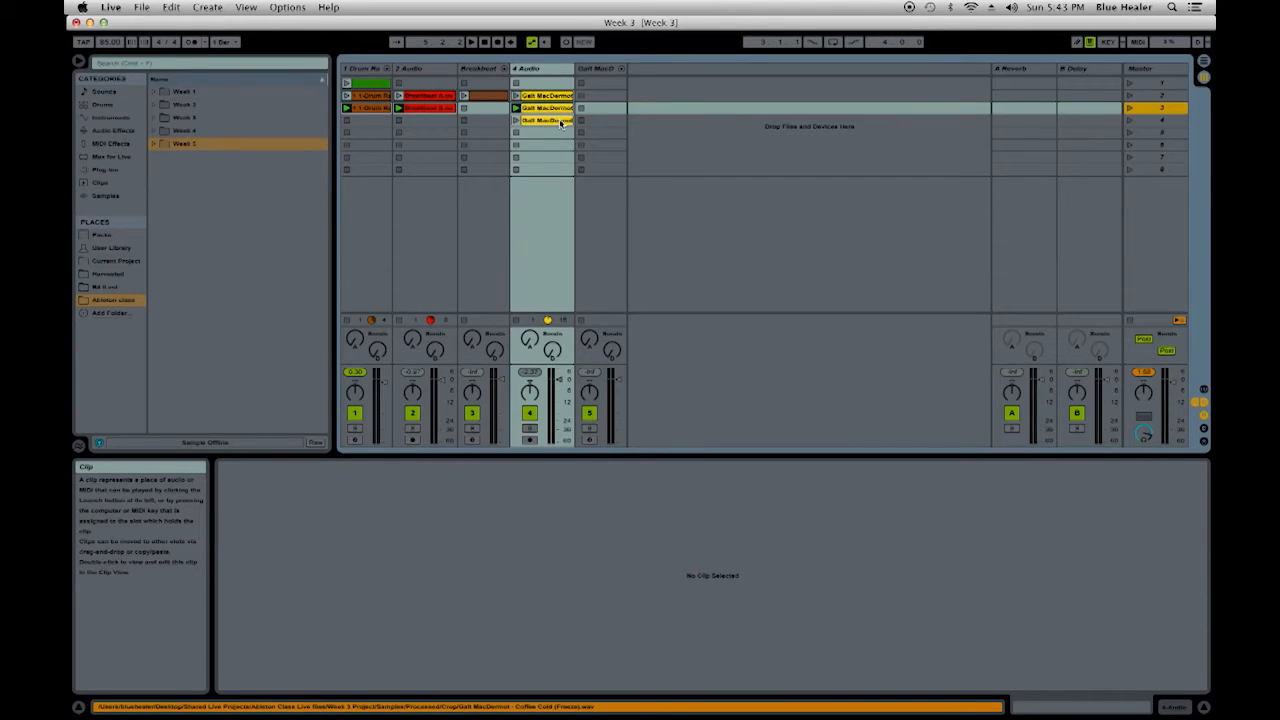
Step: Look at the Arrangement View and return to the Session View
{"action": "key", "text": "Tab"}
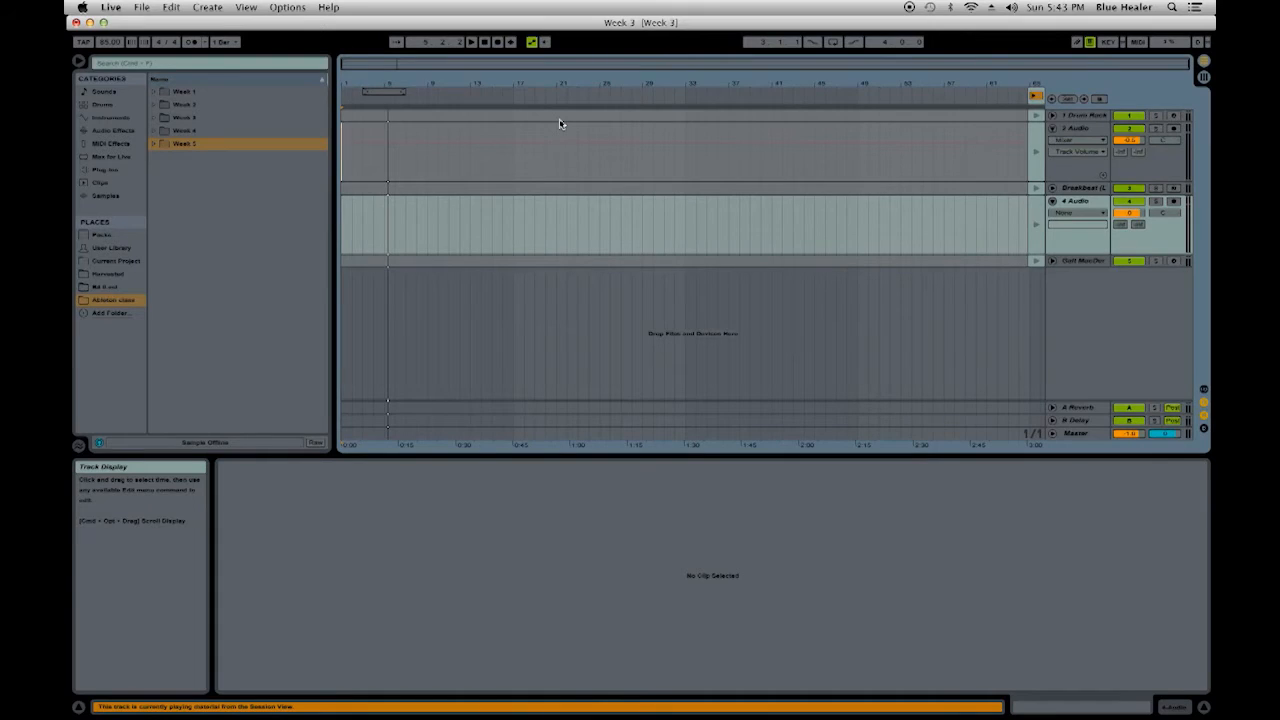
{"action": "key", "text": "Tab"}
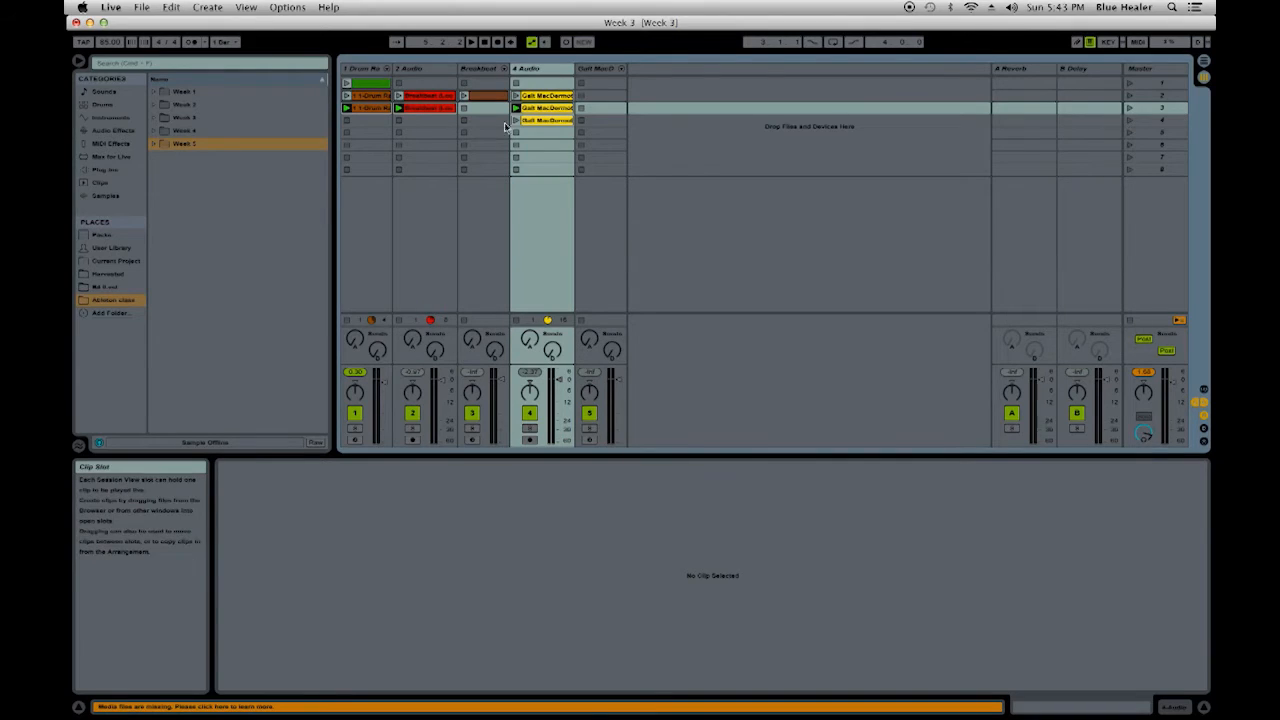
Step: Delete the Galt MacDermot clip from row 4 of the 4 Audio track and clear the clip selection
{"action": "left_click", "coordinate": [555, 122]}
{"action": "key", "text": "Delete"}
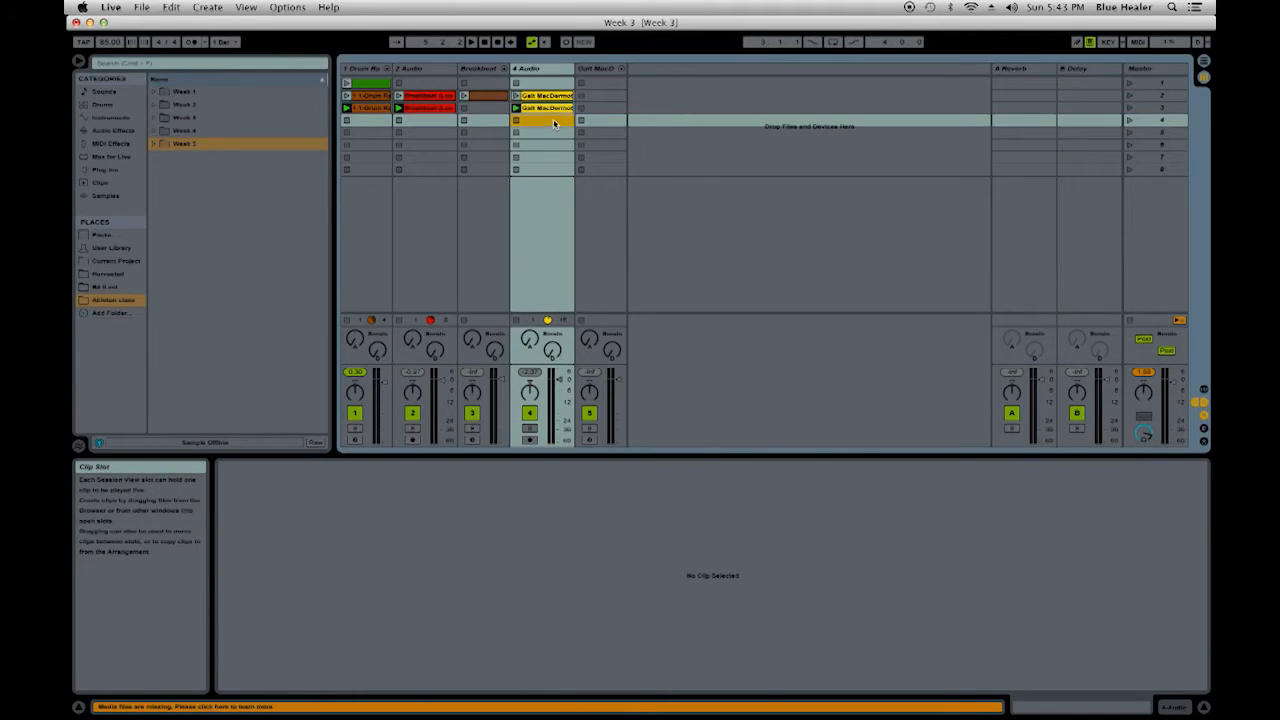
{"action": "left_click", "coordinate": [706, 157]}
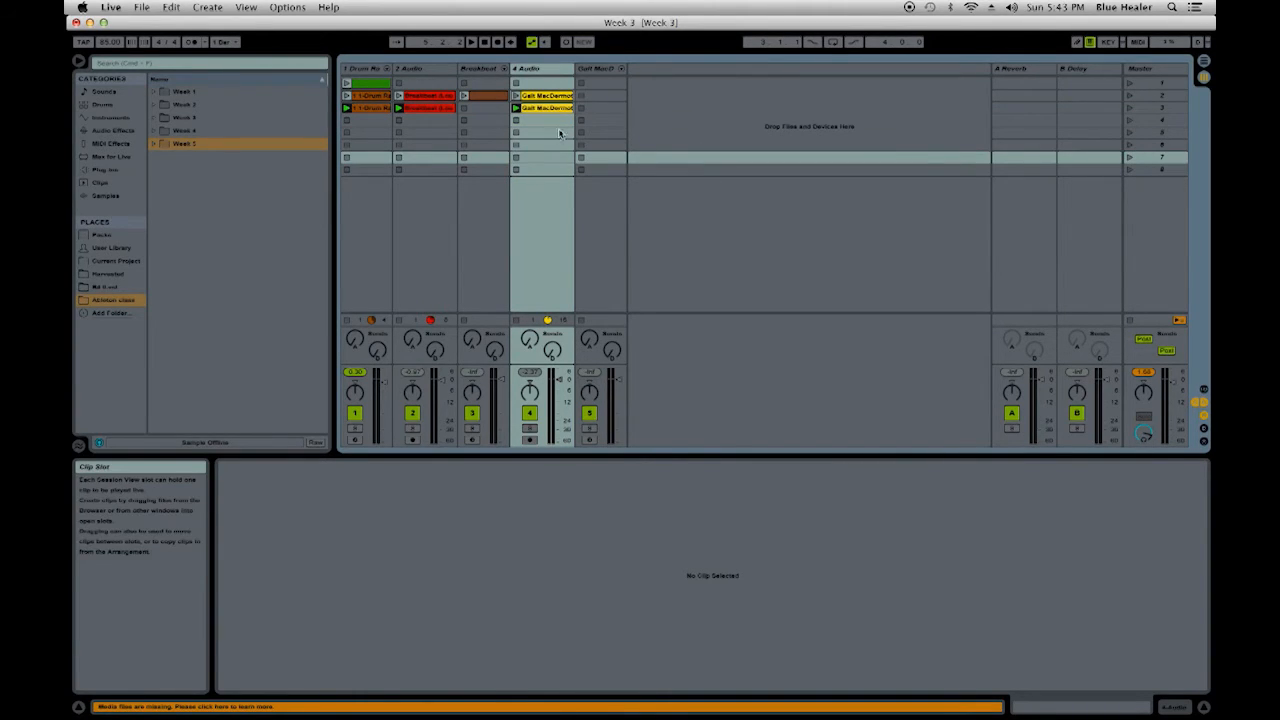
Step: Stop all clips, then arm the Galt MacDermot MIDI track for recording and show its Drum Rack
{"action": "left_click", "coordinate": [1131, 321]}
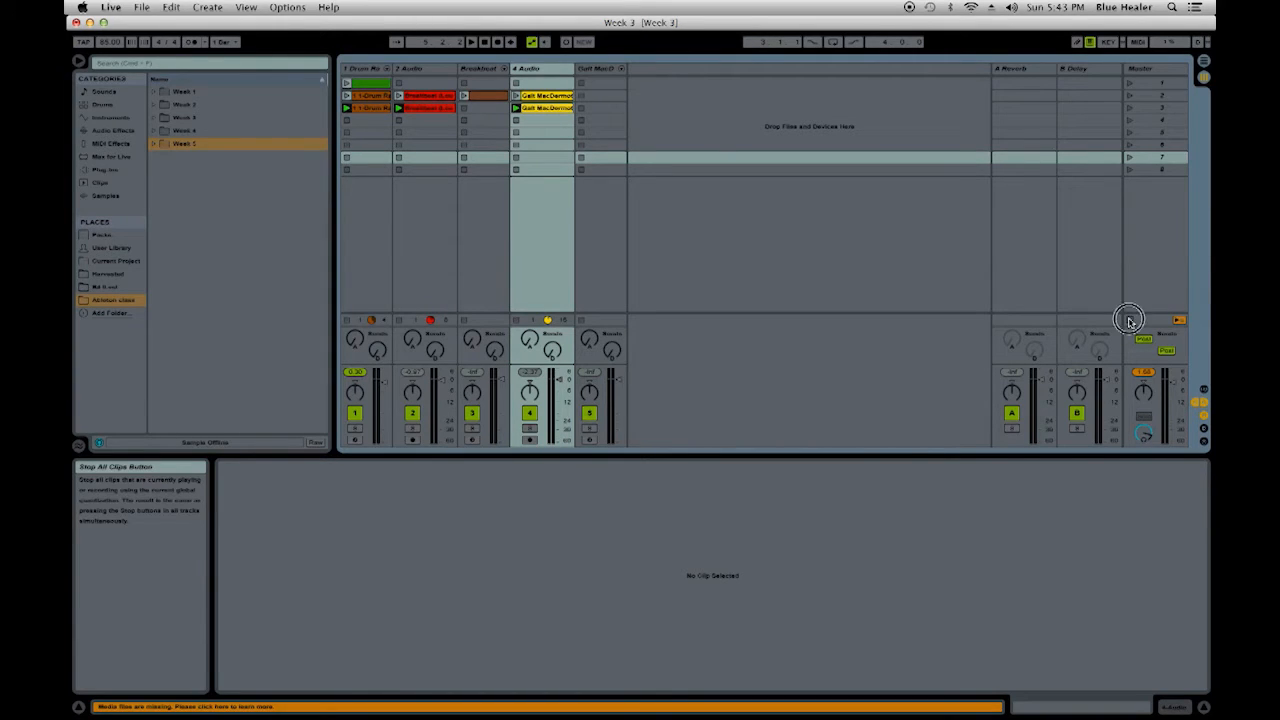
{"action": "left_click", "coordinate": [590, 442]}
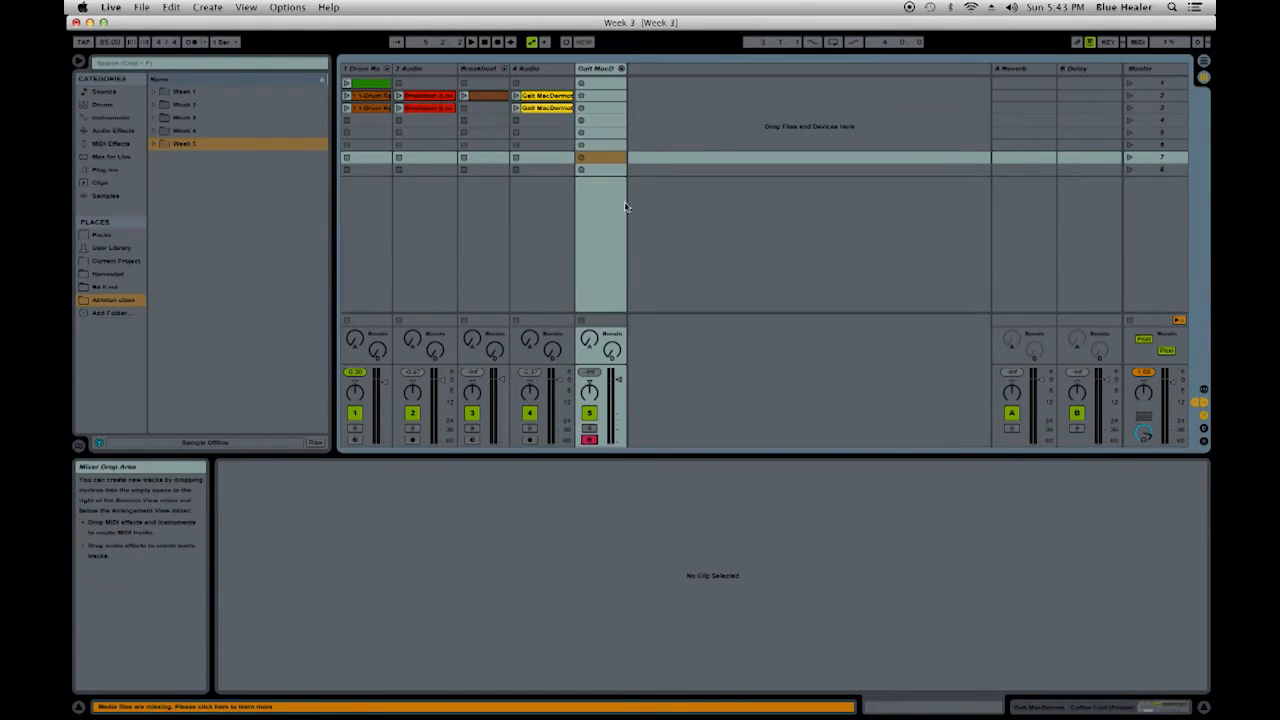
{"action": "double_click", "coordinate": [597, 70]}
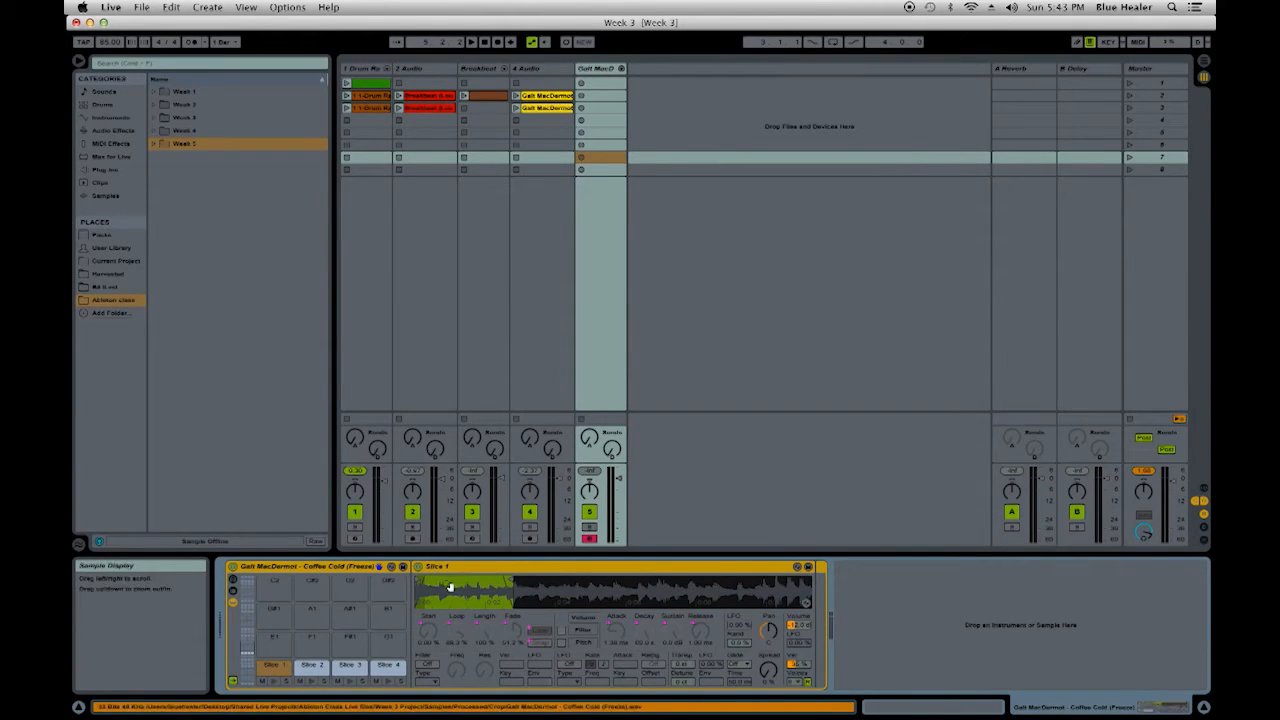
Step: Examine the sample regions assigned to the Slice 2, Slice 3 and Slice 4 pads
{"action": "left_click", "coordinate": [311, 665]}
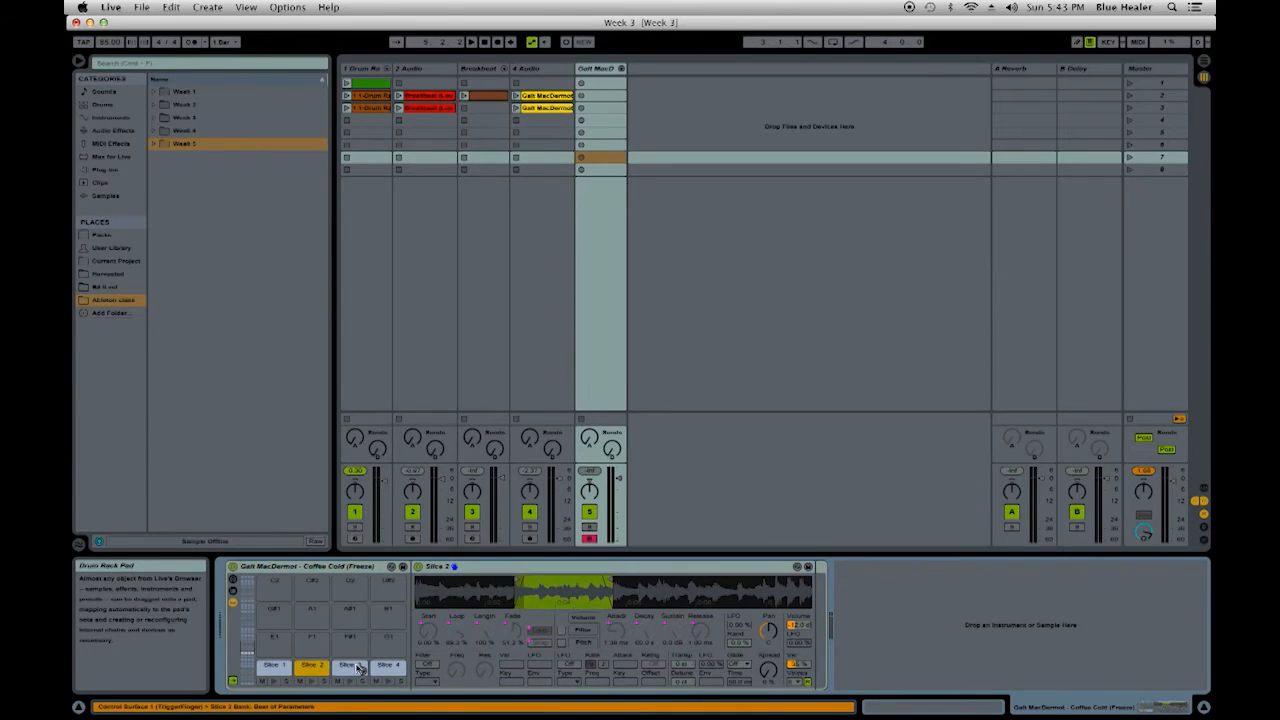
{"action": "left_click", "coordinate": [340, 667]}
{"action": "left_click", "coordinate": [394, 666]}
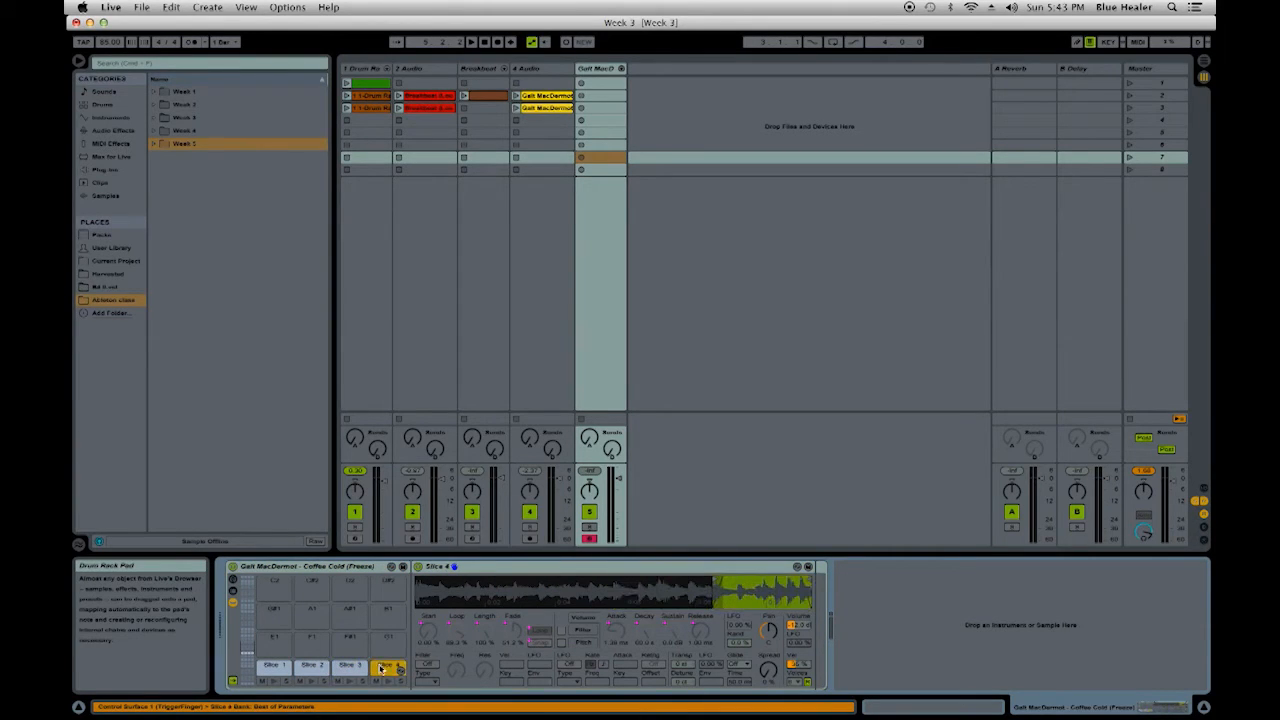
Step: Select the Slice 1 pad and show the Drum Rack's chain list and macro controls
{"action": "left_click", "coordinate": [272, 668]}
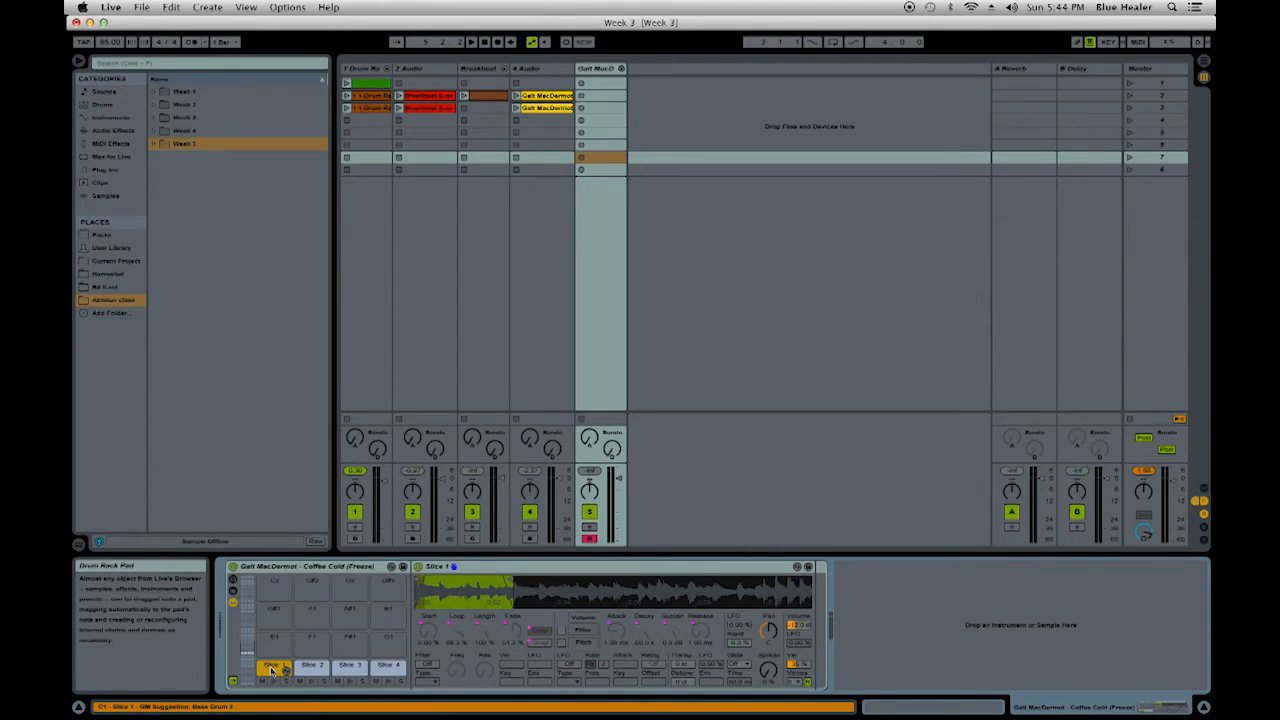
{"action": "left_click", "coordinate": [271, 668]}
{"action": "left_click", "coordinate": [234, 588]}
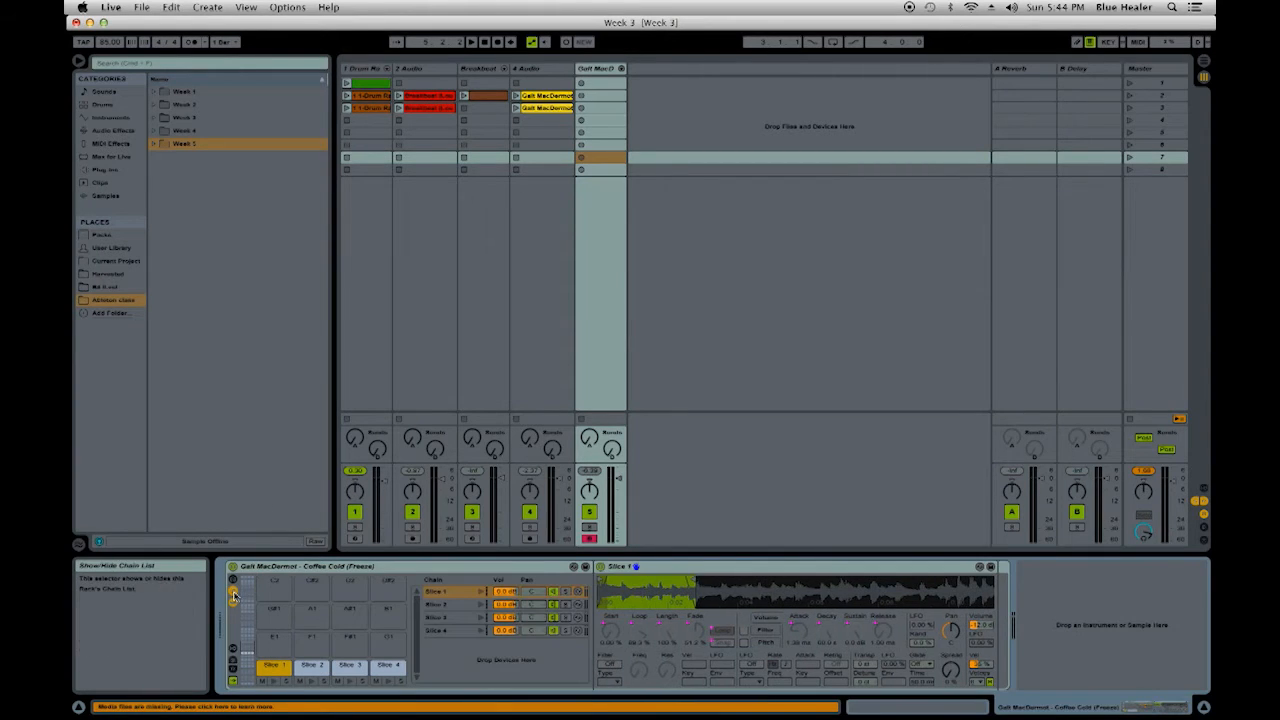
{"action": "left_click", "coordinate": [233, 579]}
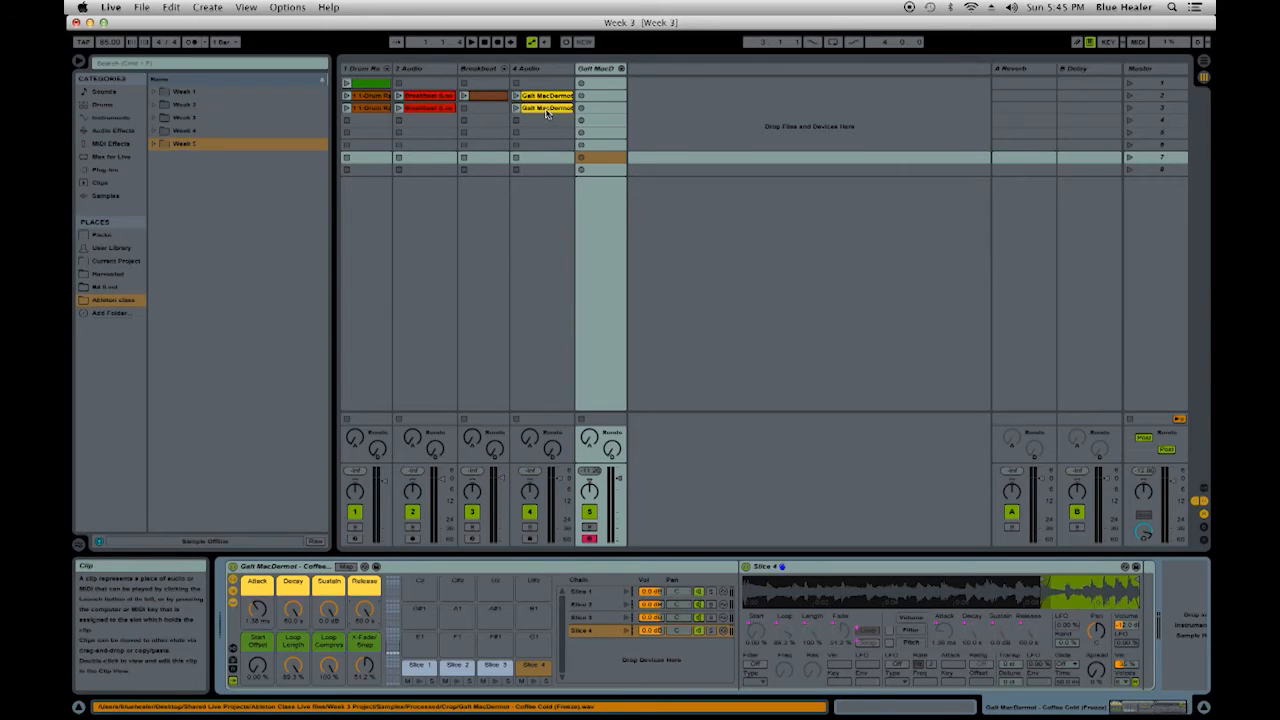
Step: Delete the Galt MacDermot clip from row 3 of the 4 Audio track
{"action": "left_click", "coordinate": [612, 108]}
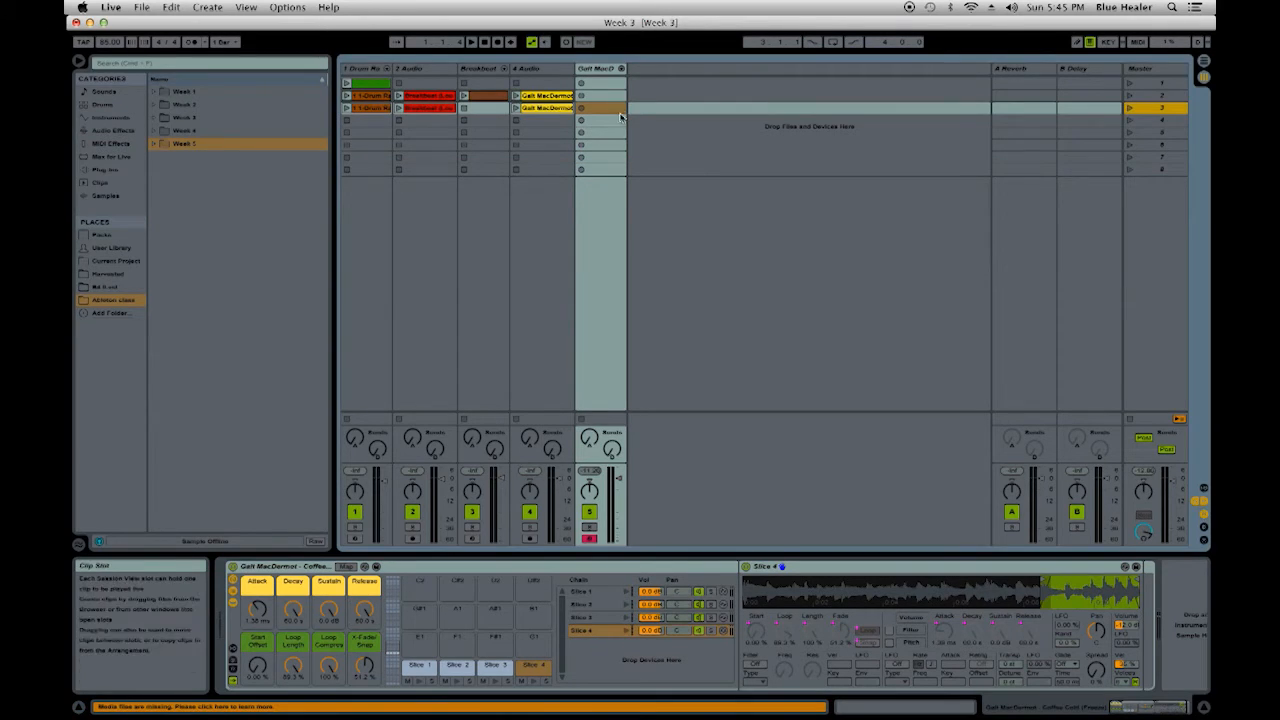
{"action": "left_click", "coordinate": [555, 108]}
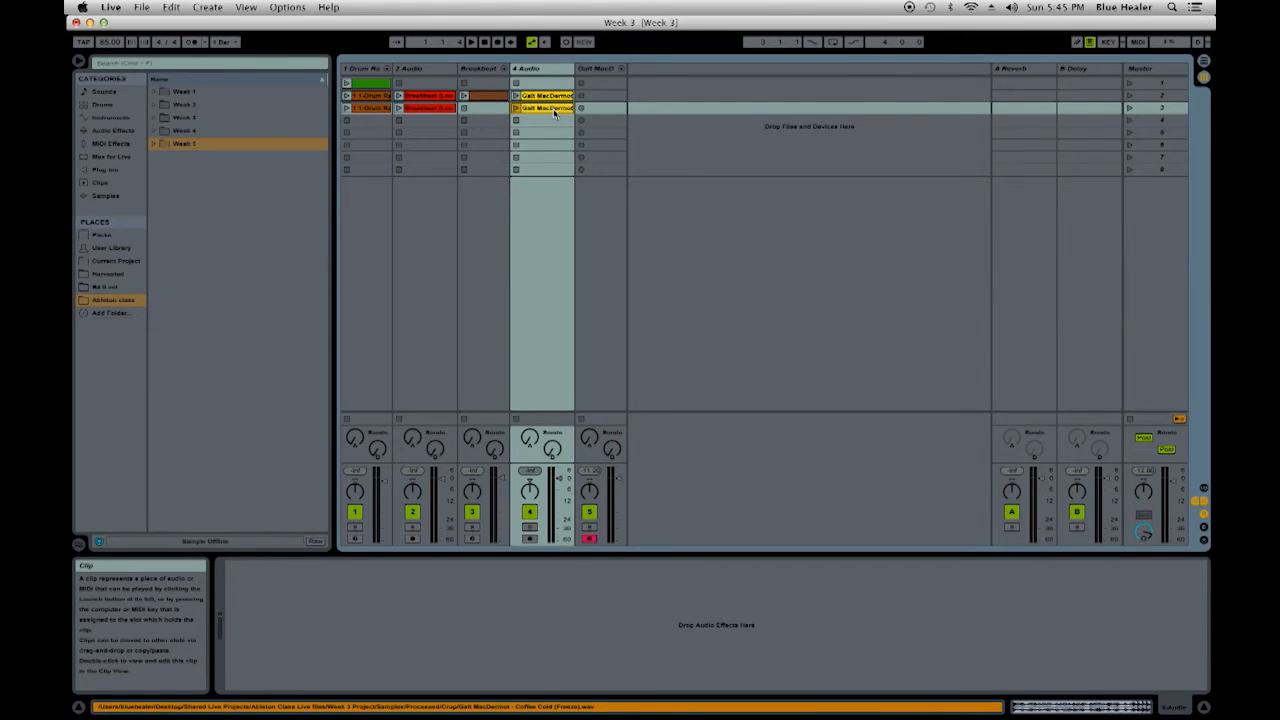
{"action": "key", "text": "Delete"}
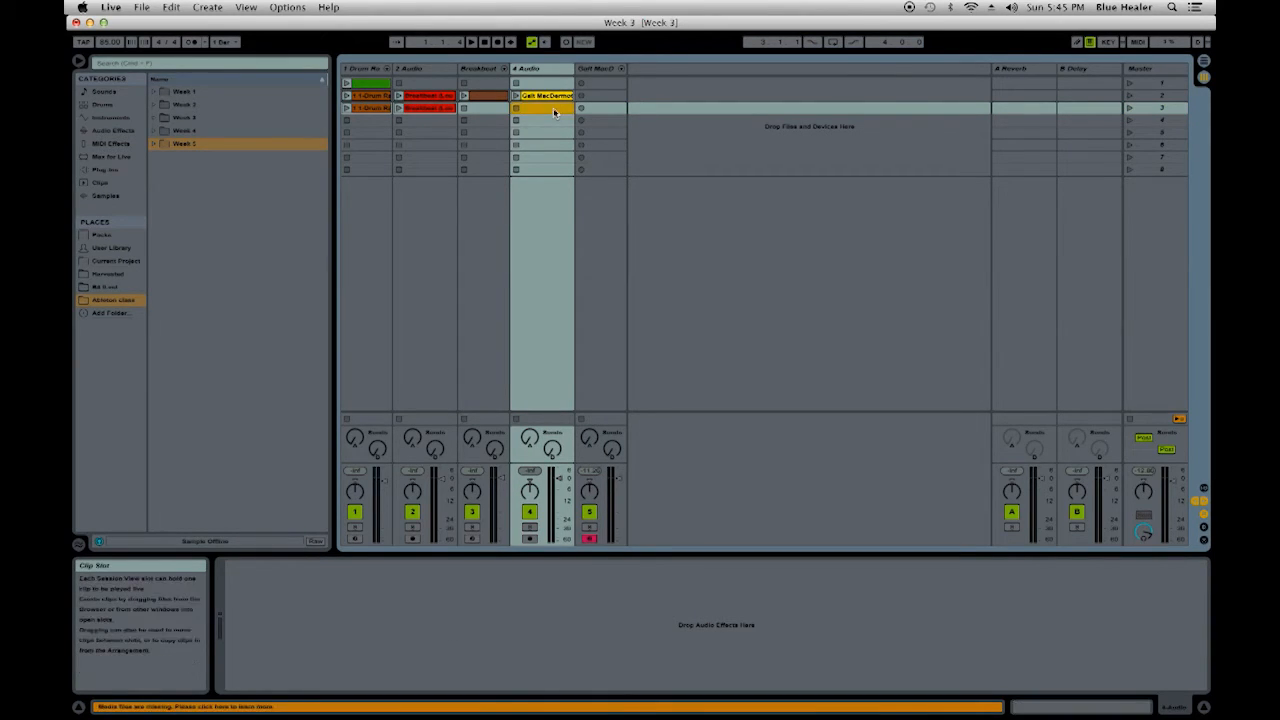
Step: Launch scene 3 and check the metronome's count-in options, keeping 1 Bar
{"action": "left_click", "coordinate": [1136, 110]}
{"action": "left_click", "coordinate": [1132, 109]}
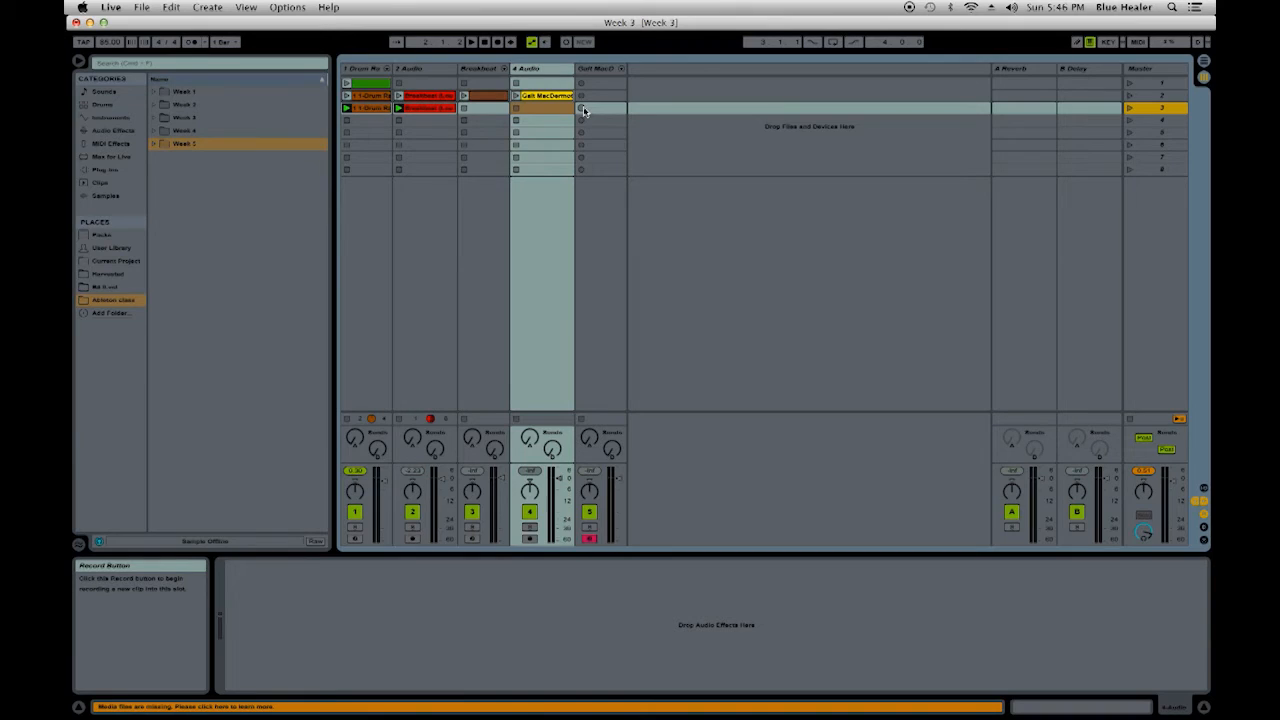
{"action": "left_click", "coordinate": [201, 44]}
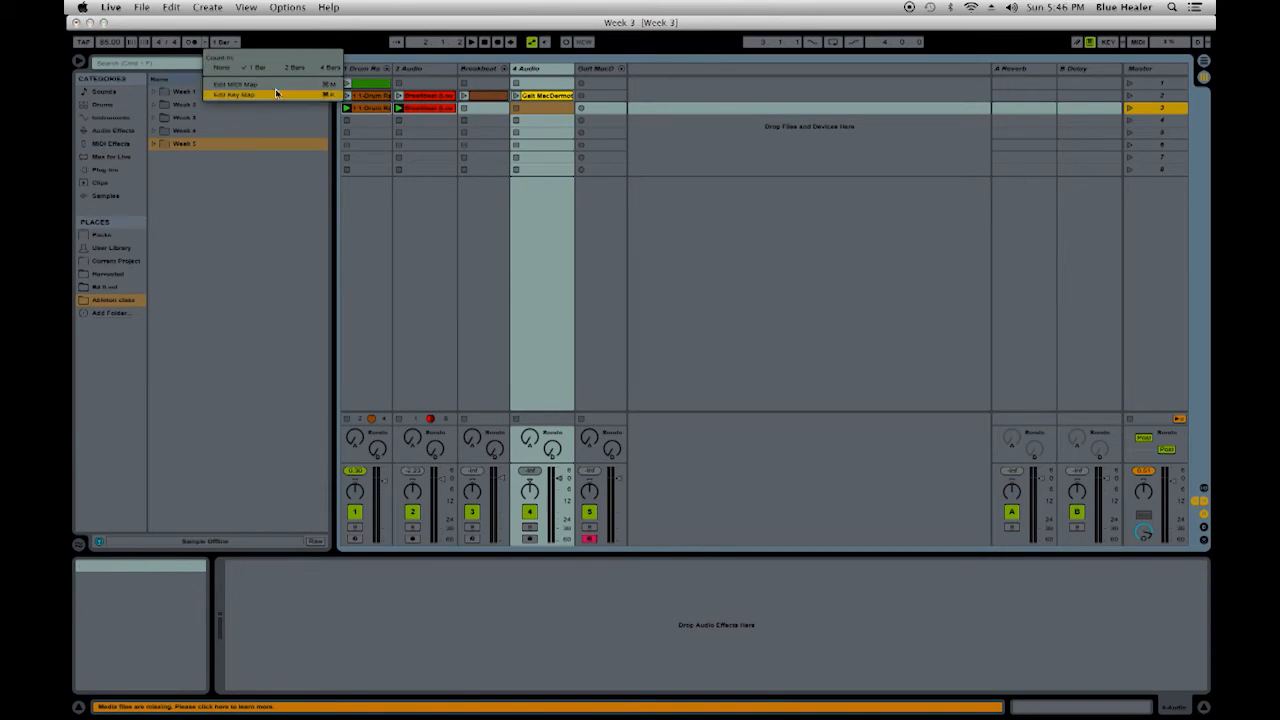
{"action": "left_click", "coordinate": [205, 44]}
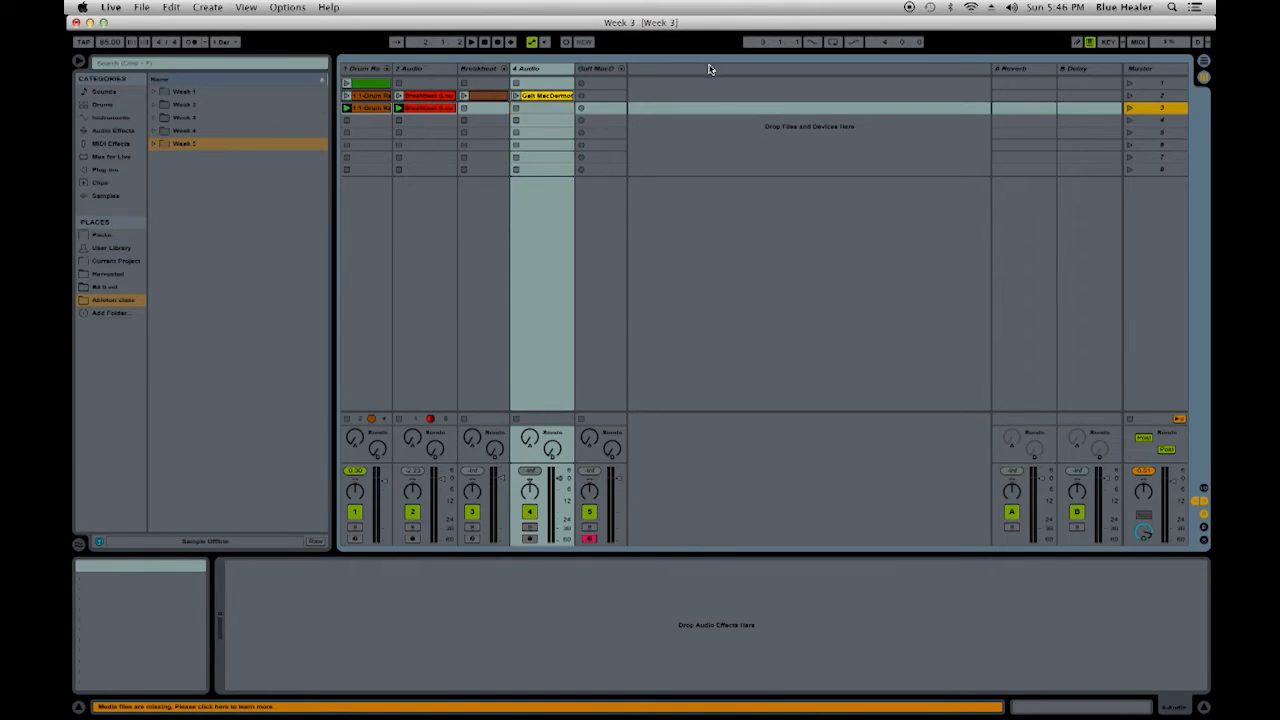
Step: Record a MIDI clip of the slices in row 3 of the Galt MacDermot track and open its notes
{"action": "left_click", "coordinate": [580, 110]}
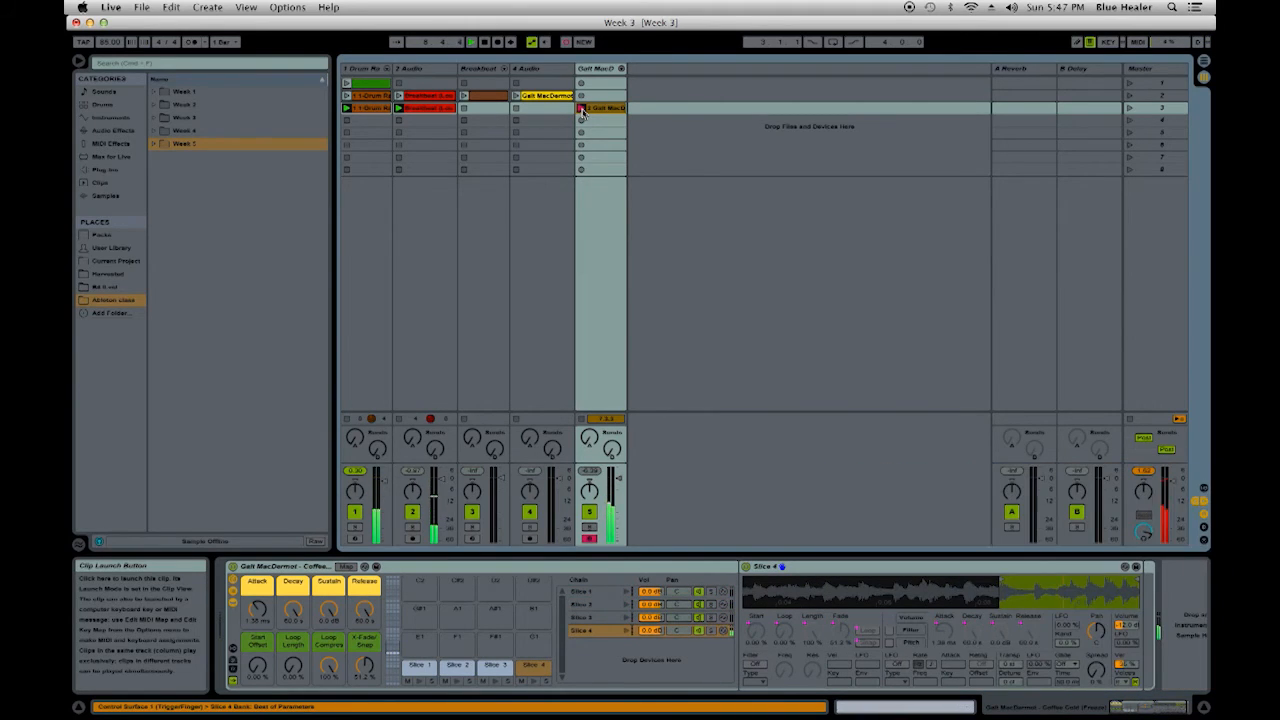
{"action": "left_click", "coordinate": [581, 108]}
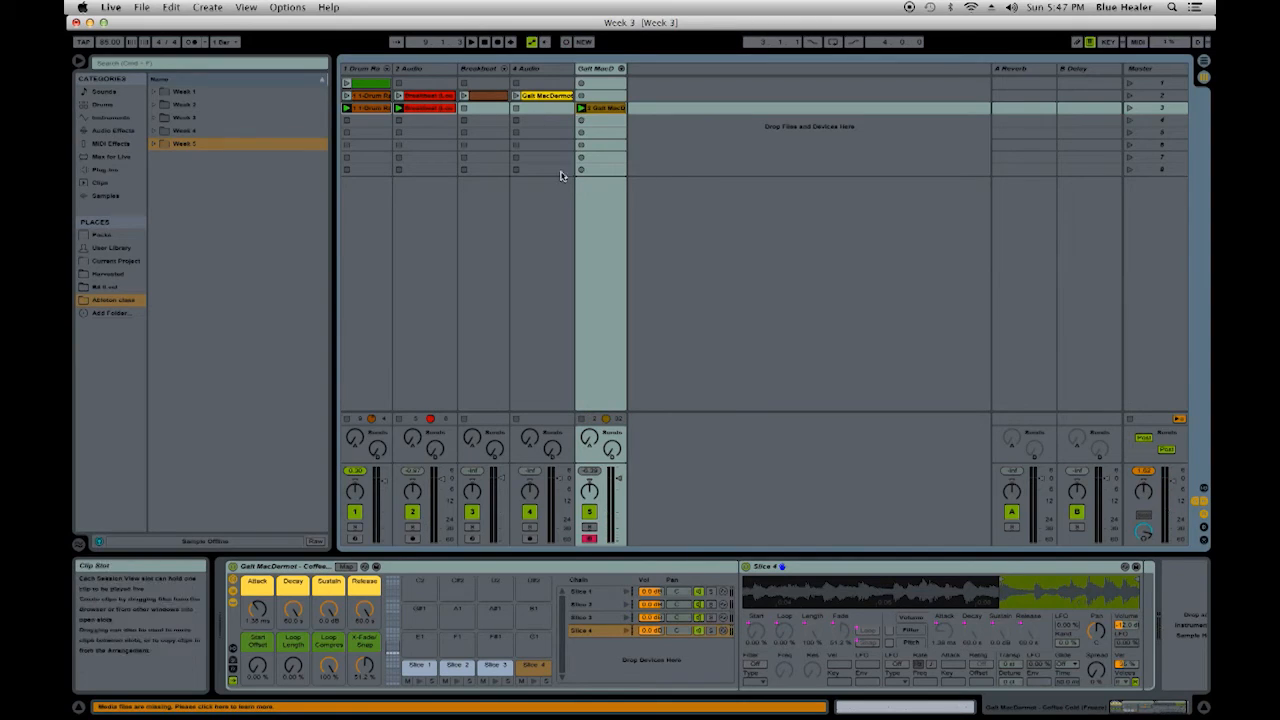
{"action": "left_click", "coordinate": [608, 109]}
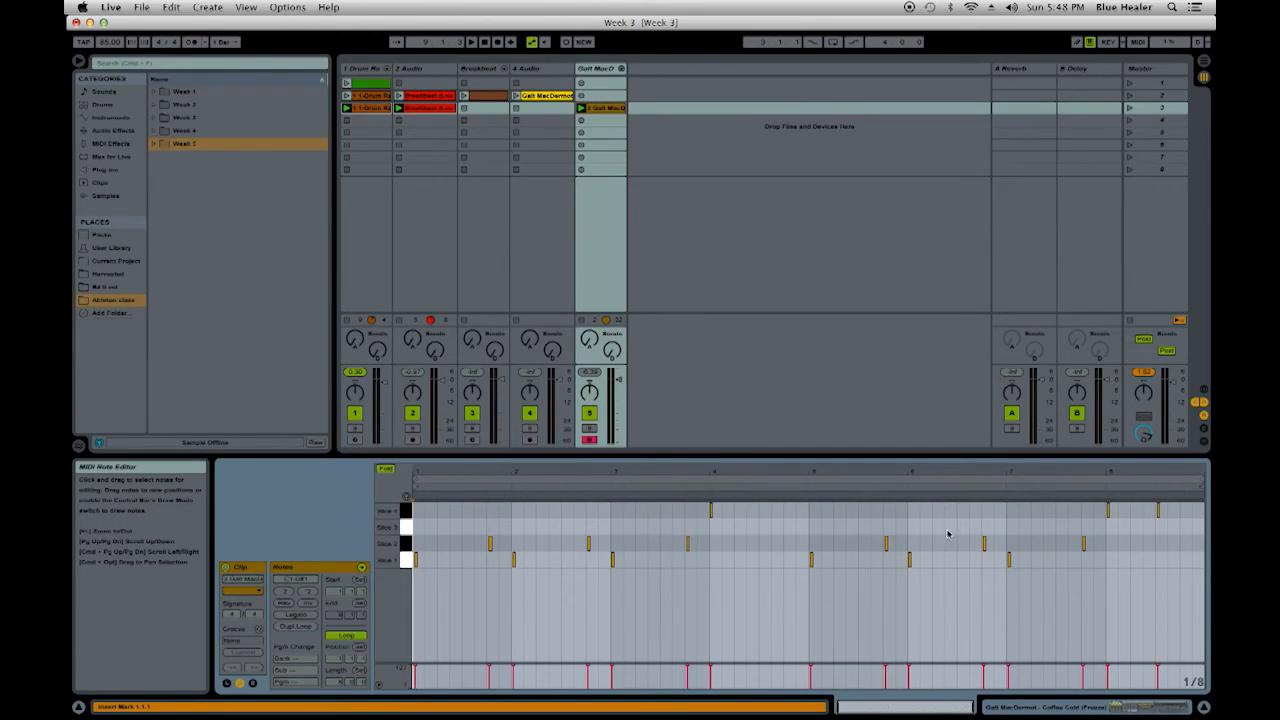
Step: Examine the timing of the recorded notes against the grid at close range and across the whole clip
{"action": "left_click_drag", "start_coordinate": [440, 471], "coordinate": [460, 540]}
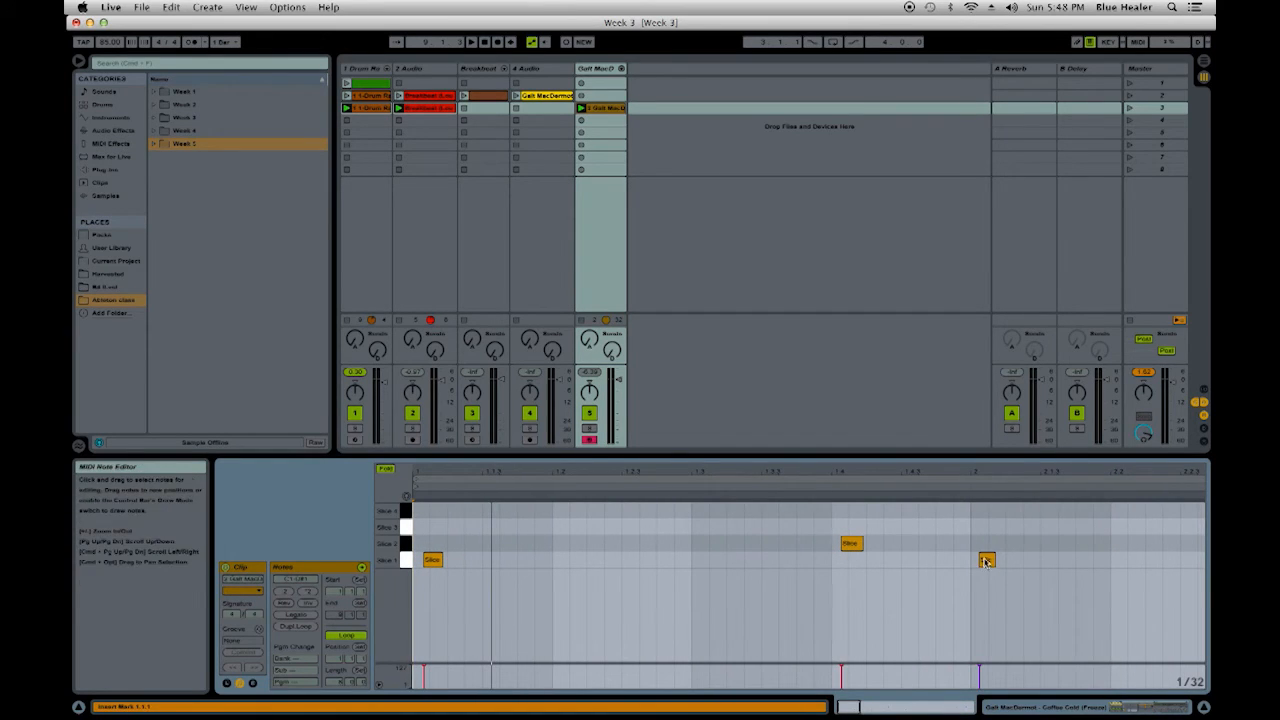
{"action": "key", "text": "minus"}
{"action": "key", "text": "minus"}
{"action": "key", "text": "minus"}
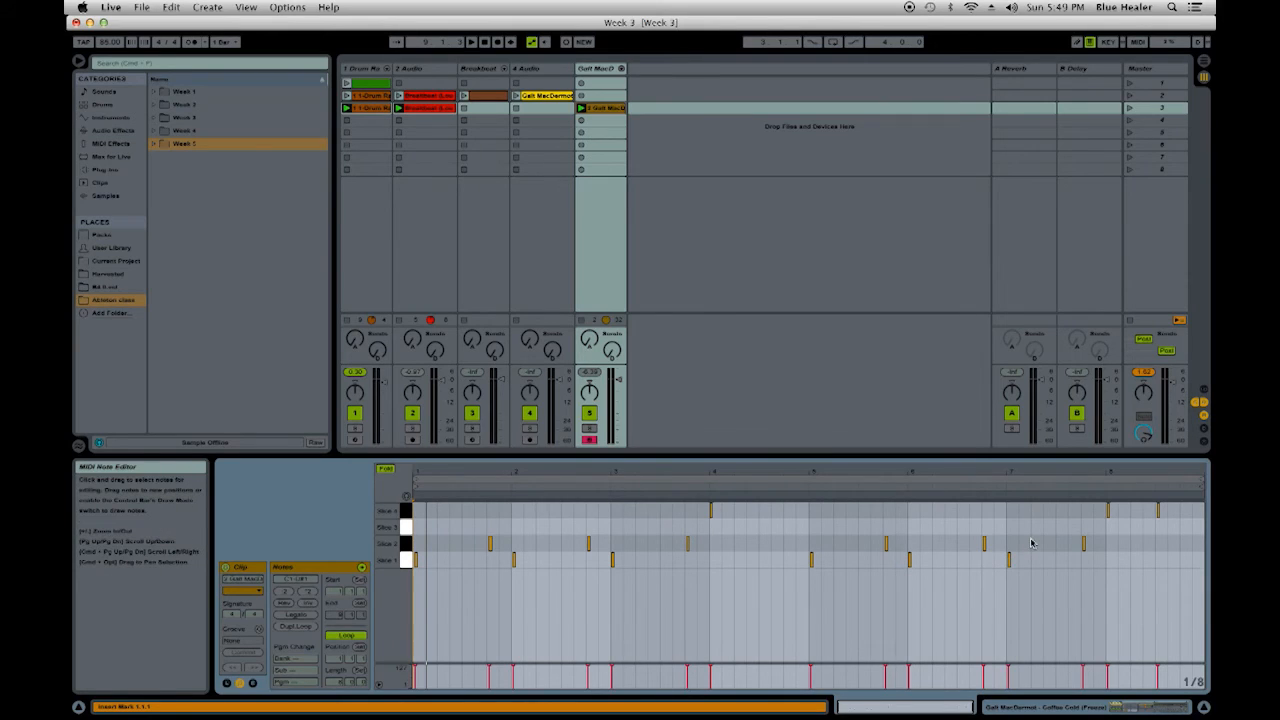
{"action": "left_click", "coordinate": [988, 472]}
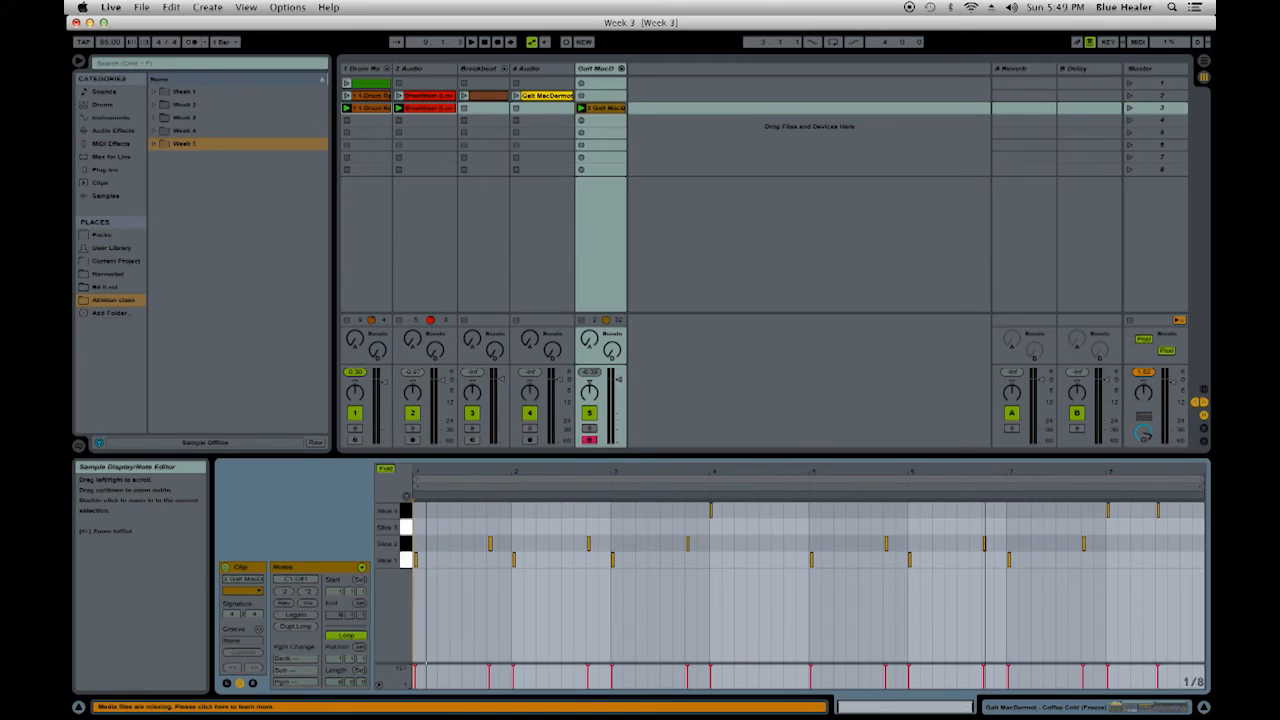
{"action": "left_click_drag", "start_coordinate": [988, 472], "coordinate": [988, 624]}
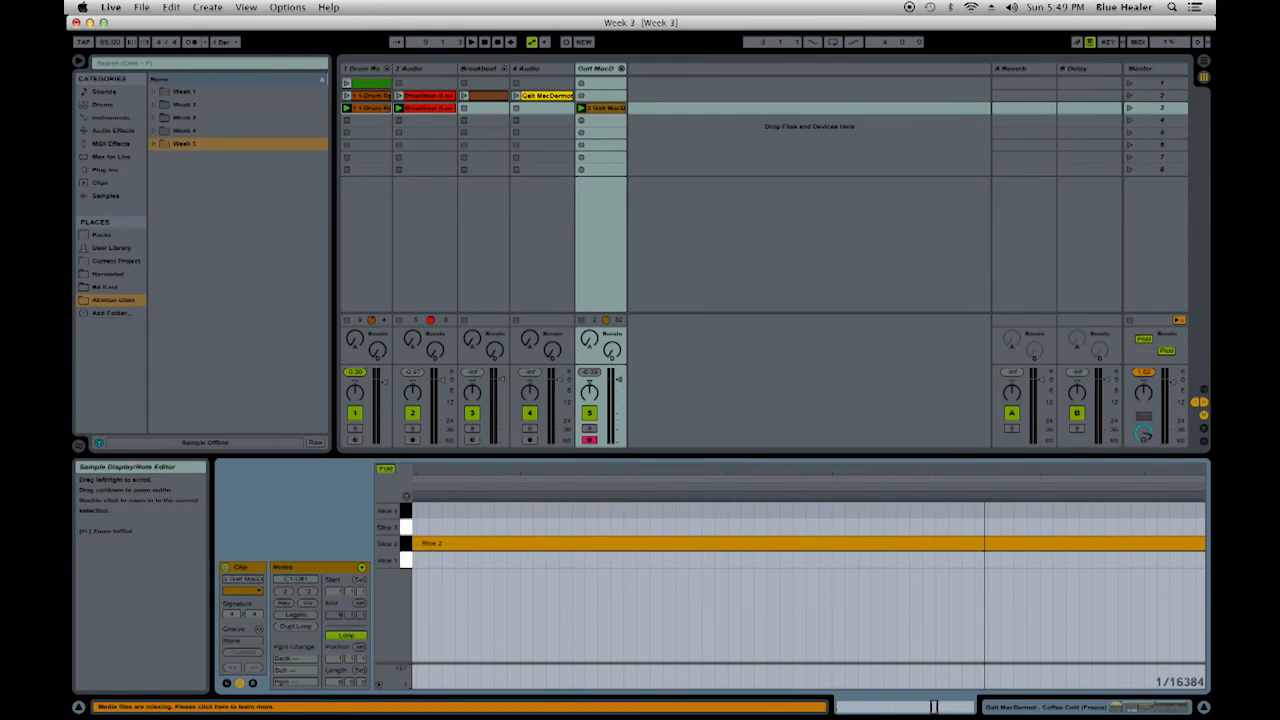
{"action": "left_click_drag", "start_coordinate": [988, 624], "coordinate": [988, 472]}
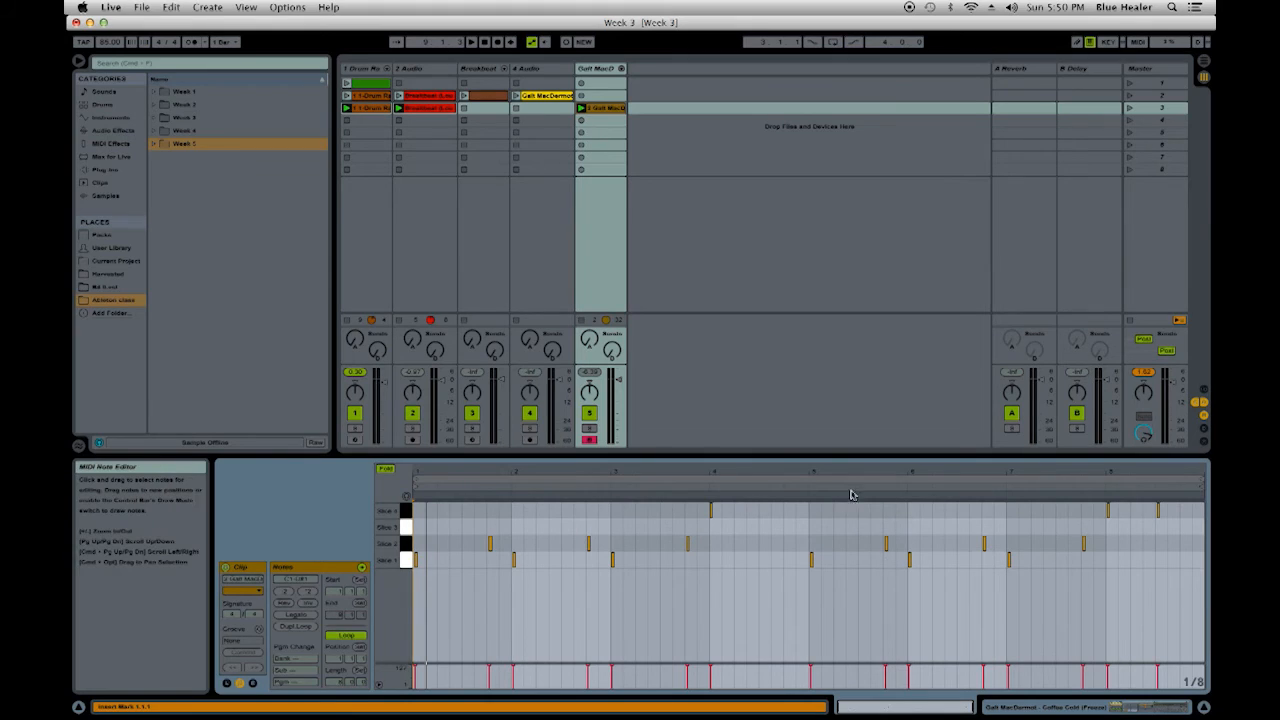
Step: Review the grid choices in the Quantize Settings and cancel without applying them
{"action": "right_click", "coordinate": [936, 525]}
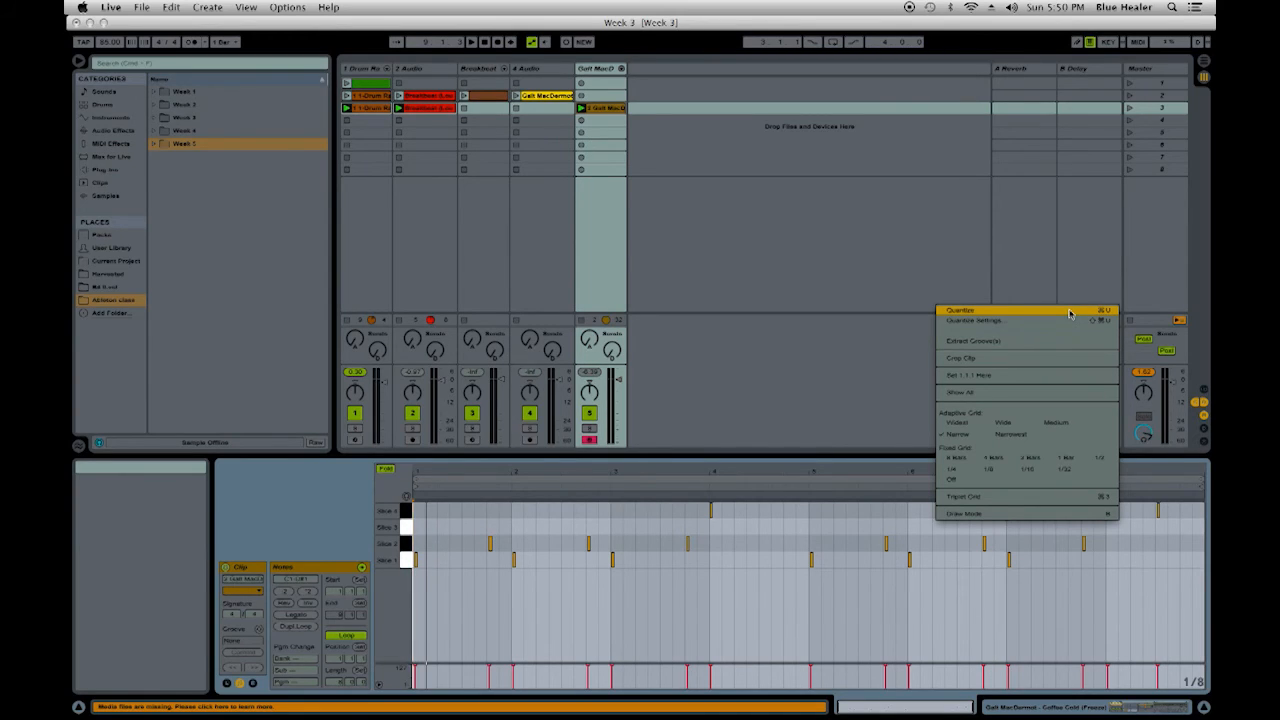
{"action": "left_click", "coordinate": [998, 321]}
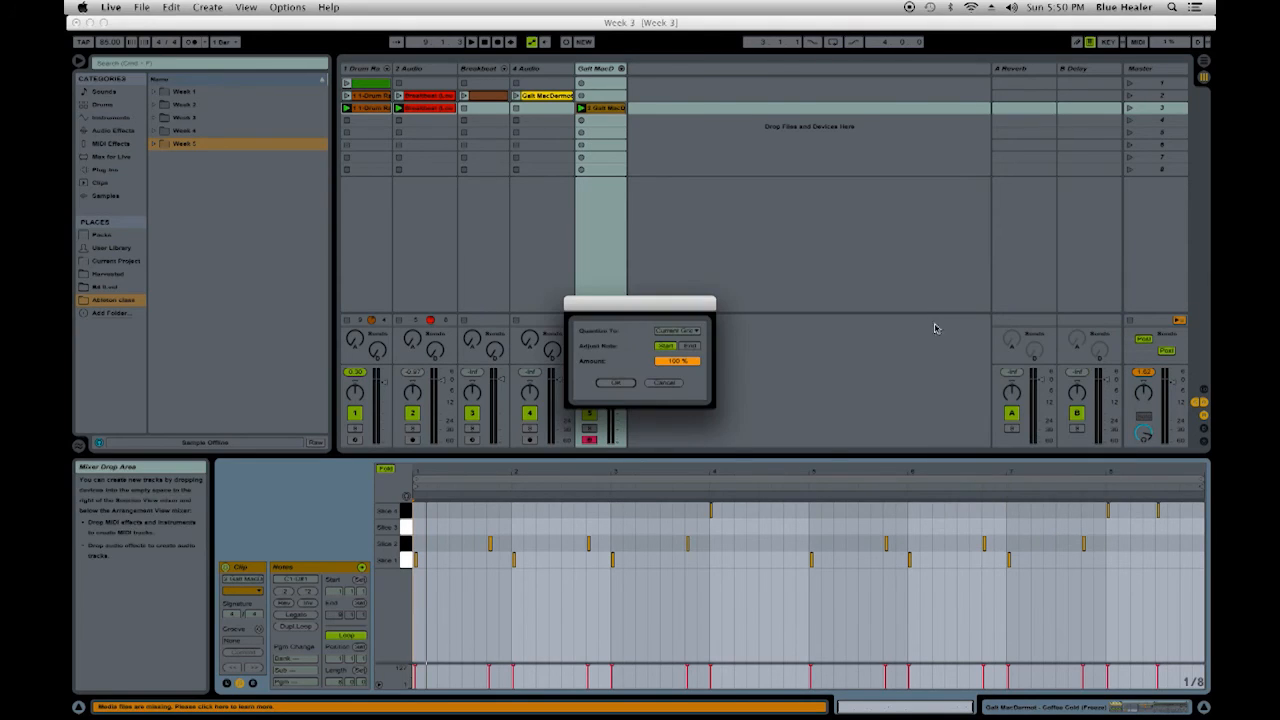
{"action": "left_click", "coordinate": [675, 332]}
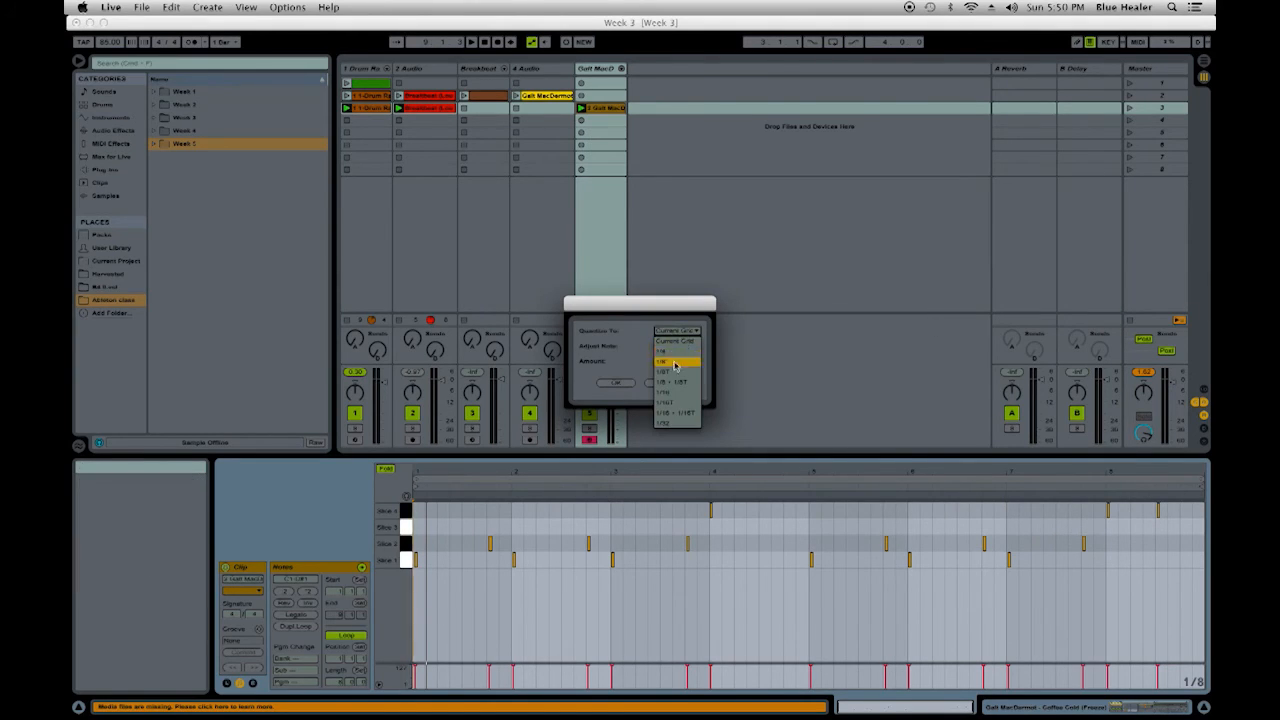
{"action": "left_click", "coordinate": [614, 338]}
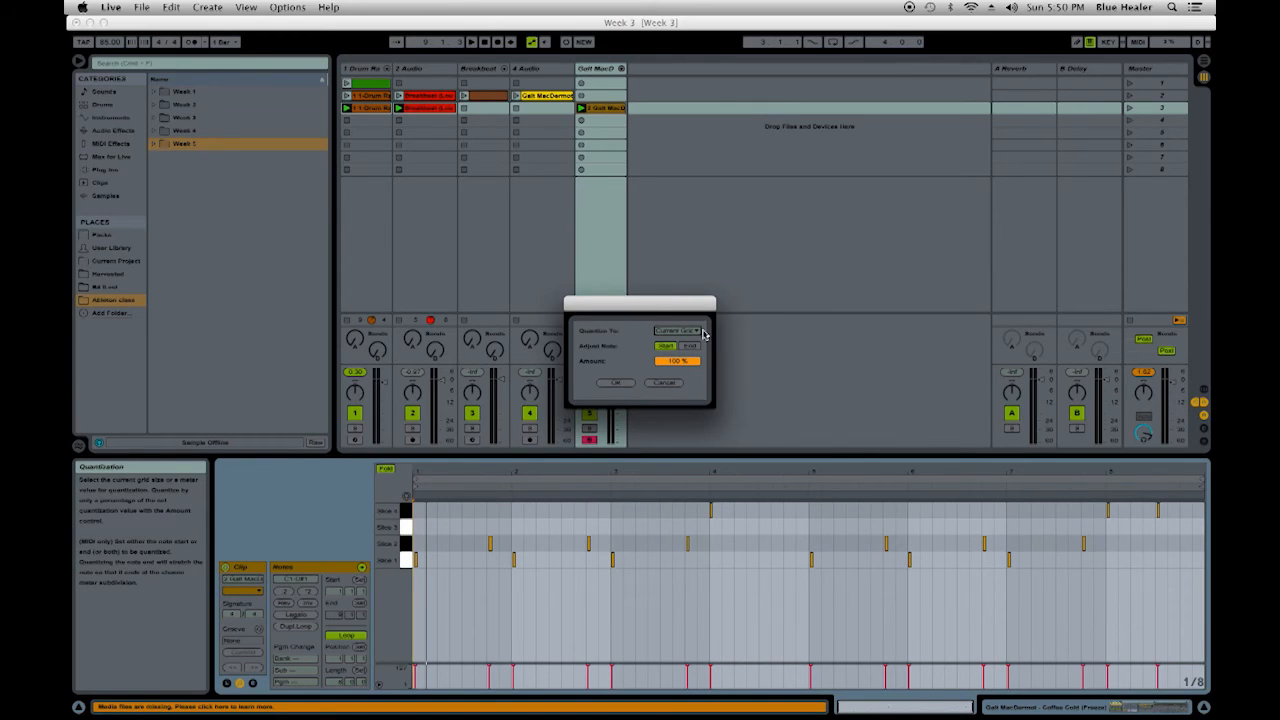
{"action": "left_click", "coordinate": [663, 385]}
Step: Quantize the recorded notes of the Galt MacDermot clip and play the clips to hear the result
{"action": "right_click", "coordinate": [771, 528]}
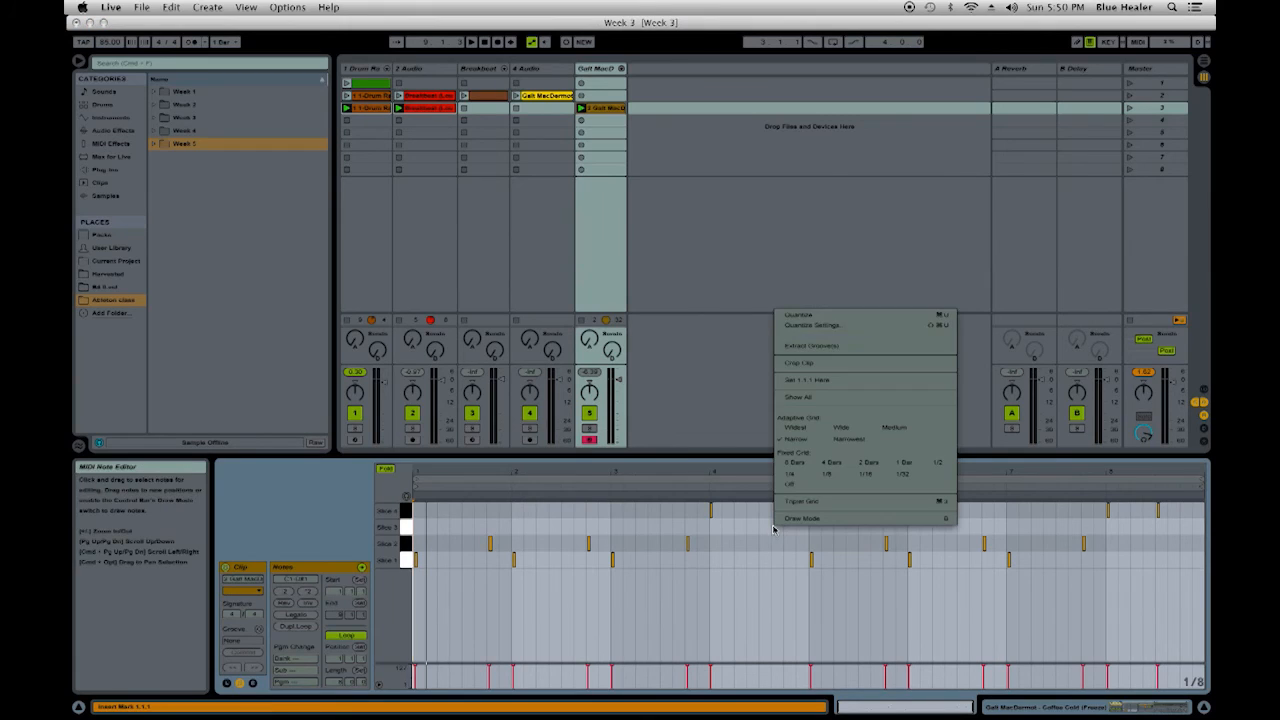
{"action": "left_click", "coordinate": [799, 317]}
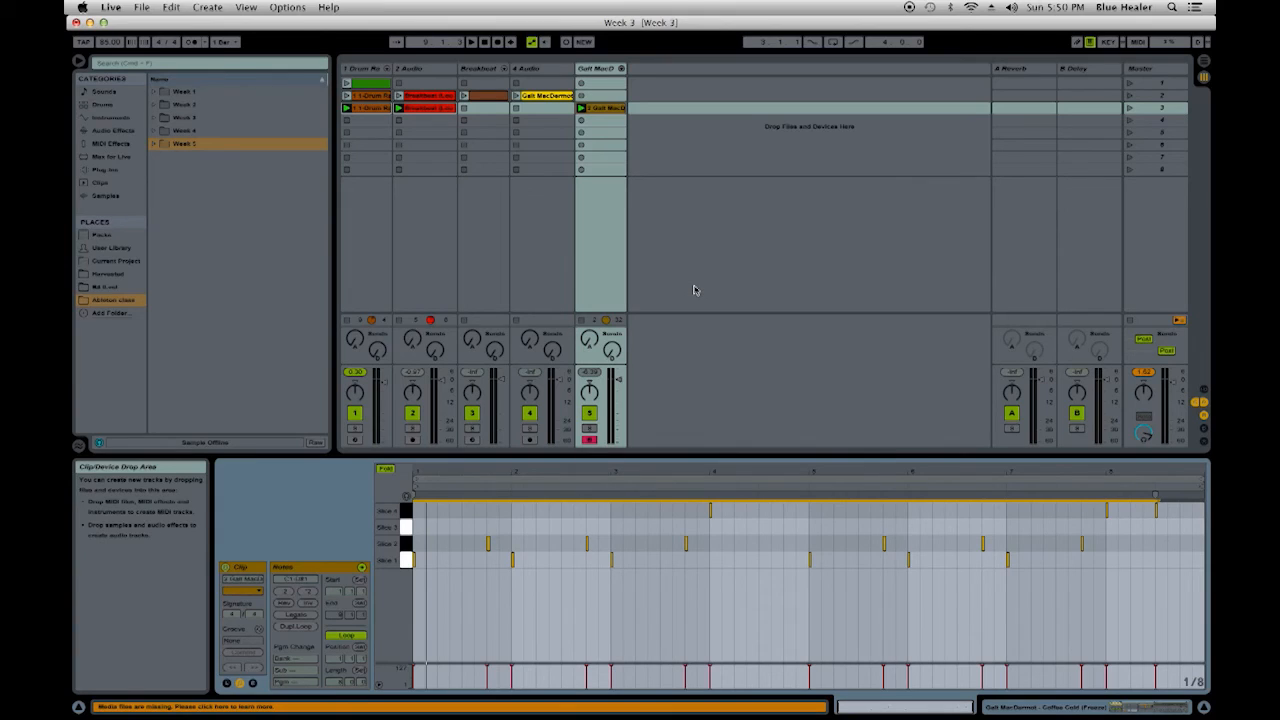
{"action": "key", "text": "space"}
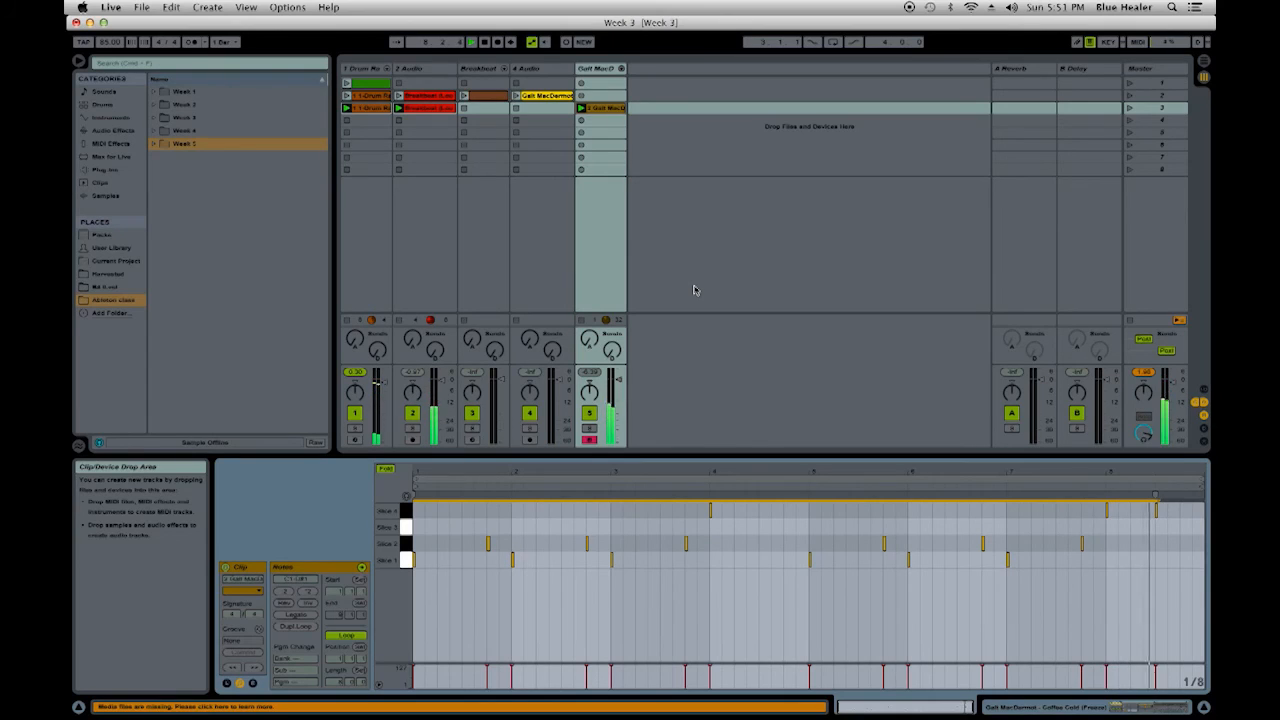
{"action": "key", "text": "space"}
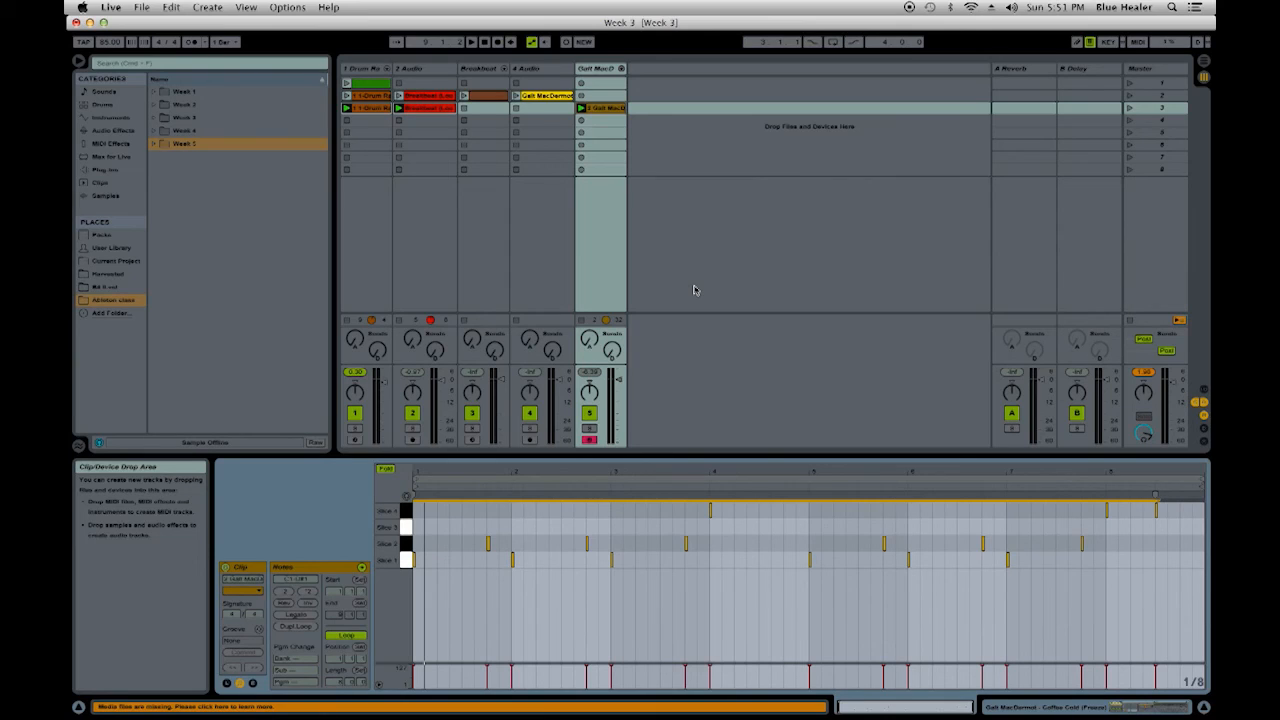
Step: Look over the clips in row 3, the empty slots in row 4, and scene 3
{"action": "left_click", "coordinate": [601, 108]}
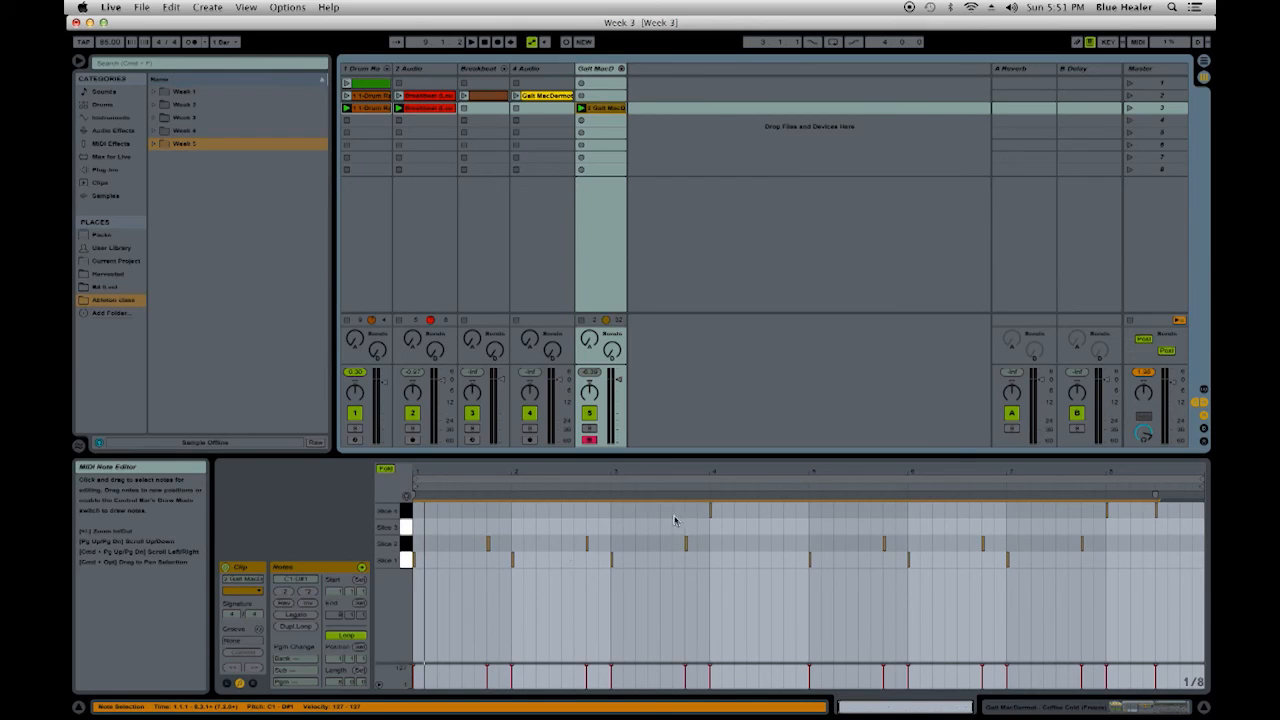
{"action": "left_click", "coordinate": [1150, 121]}
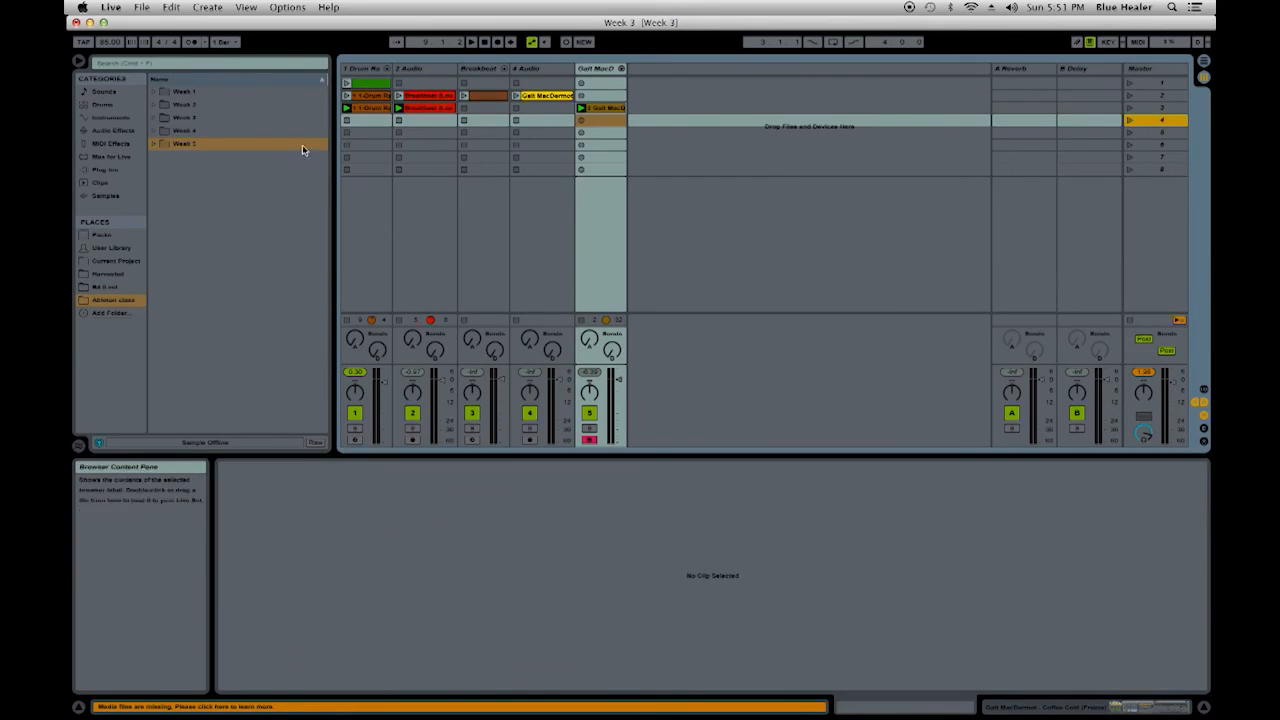
{"action": "left_click", "coordinate": [372, 108]}
{"action": "left_click", "coordinate": [432, 110]}
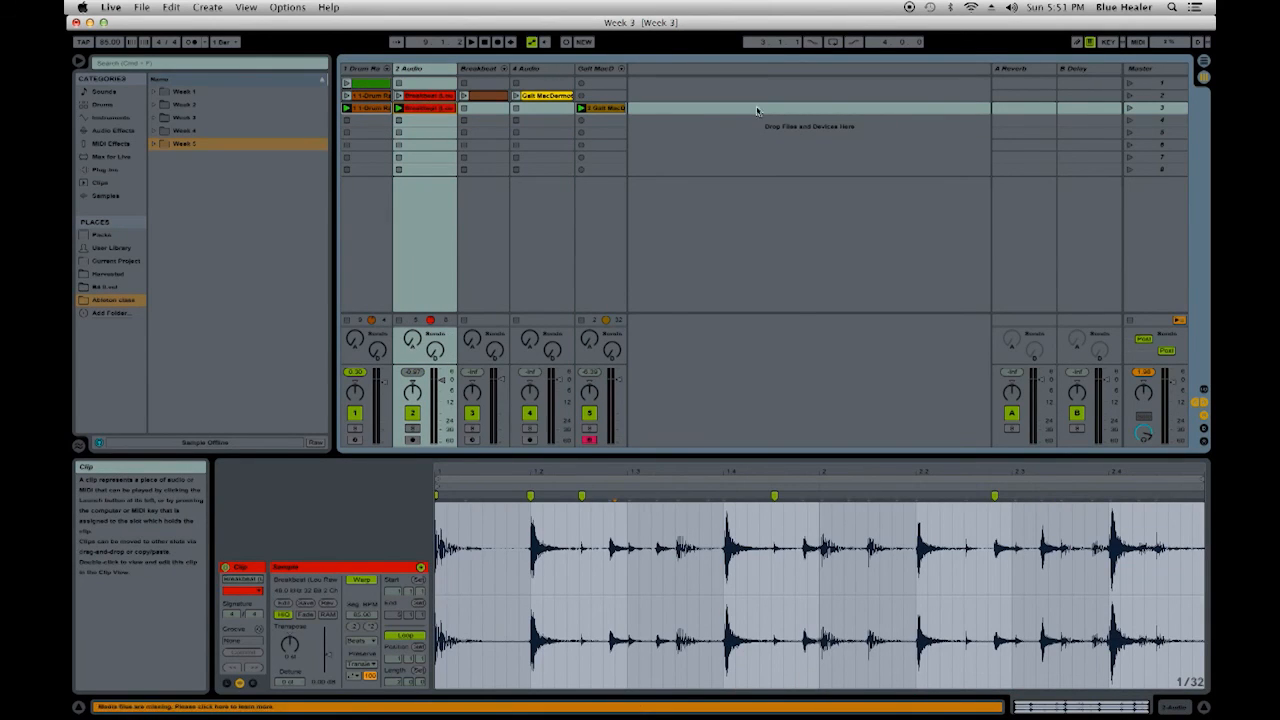
{"action": "left_click", "coordinate": [612, 108]}
{"action": "left_click", "coordinate": [610, 122]}
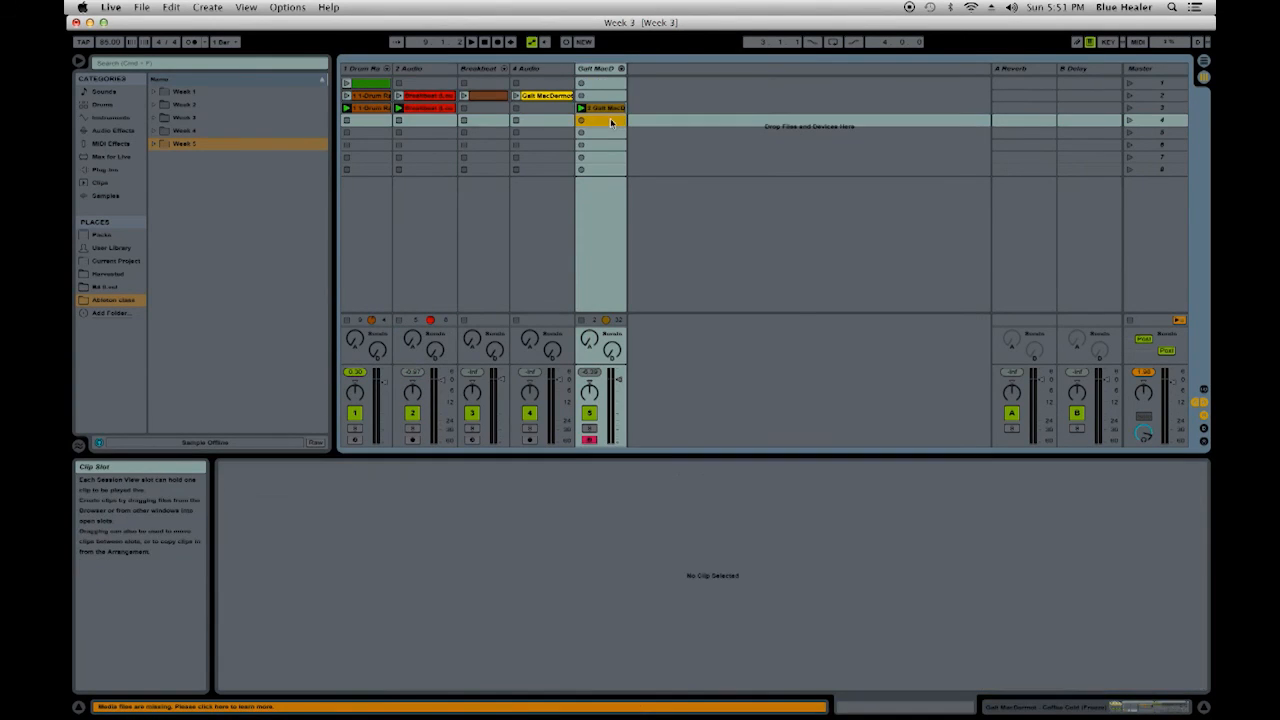
{"action": "left_click", "coordinate": [1162, 109]}
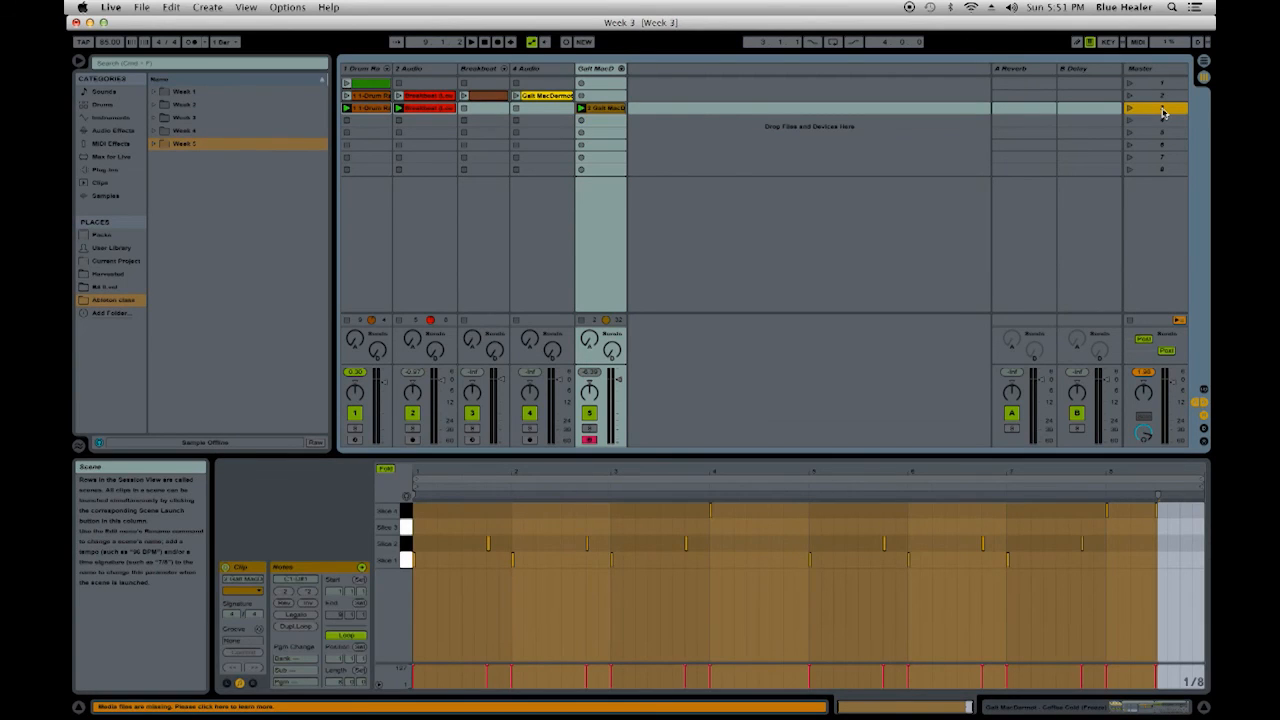
Step: Reopen the notes of the row 3 Galt MacDermot clip and place the insert mark at 3.3.1
{"action": "left_click", "coordinate": [604, 108]}
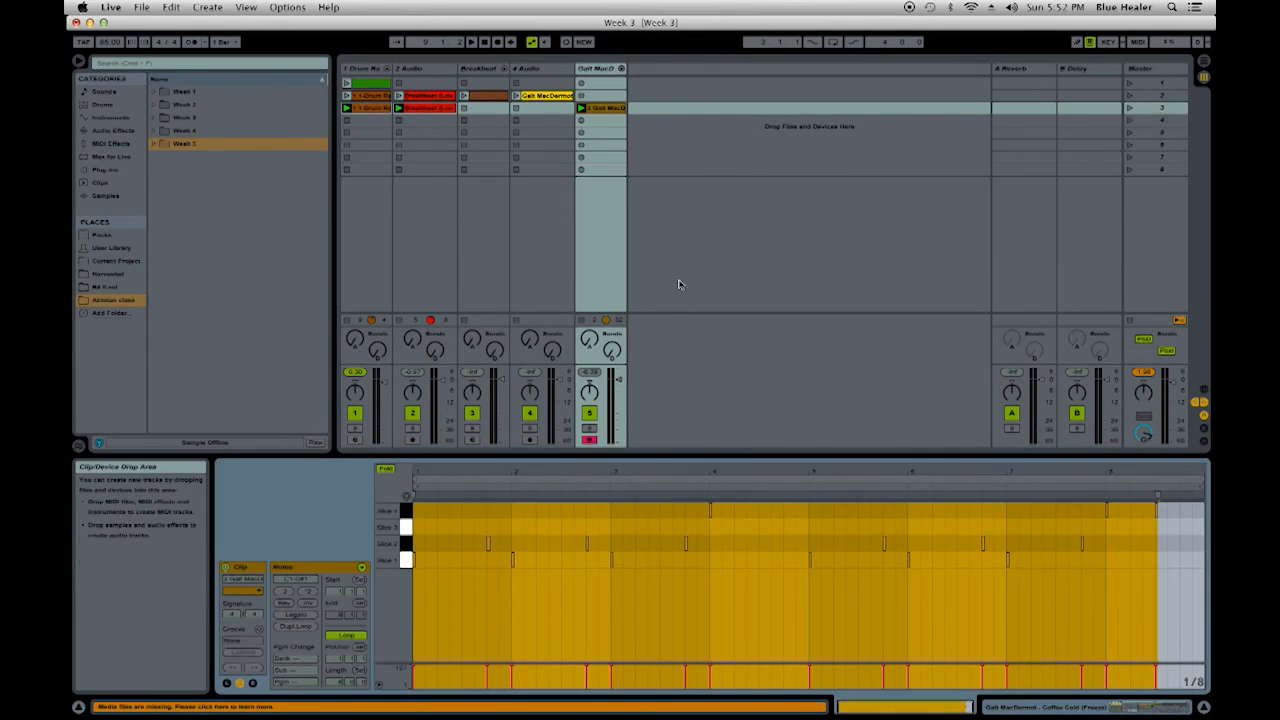
{"action": "left_click", "coordinate": [673, 530]}
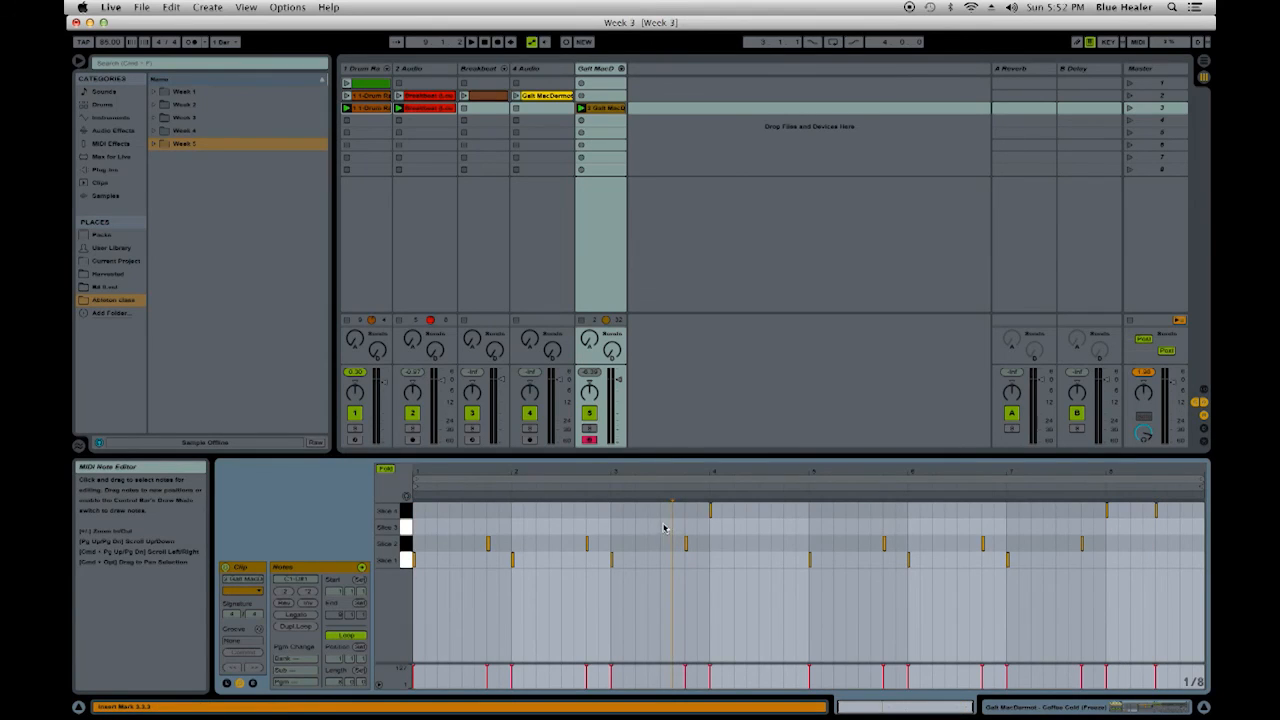
{"action": "left_click", "coordinate": [661, 524]}
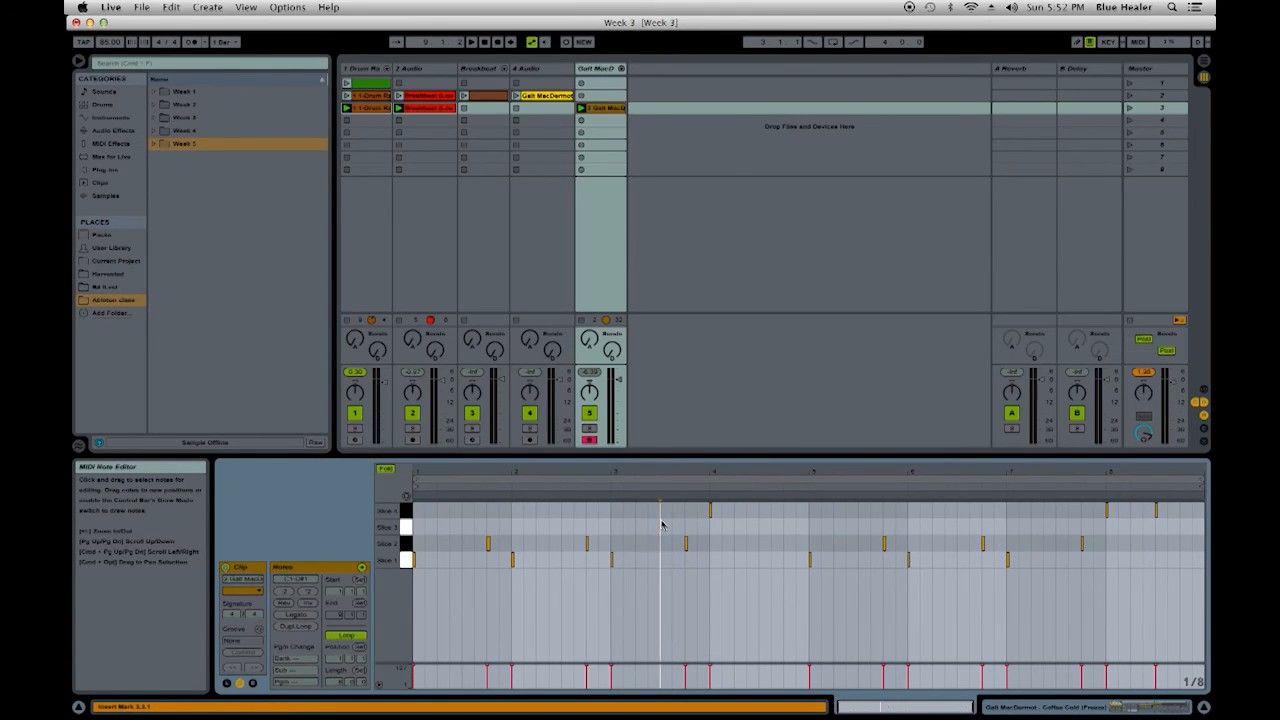